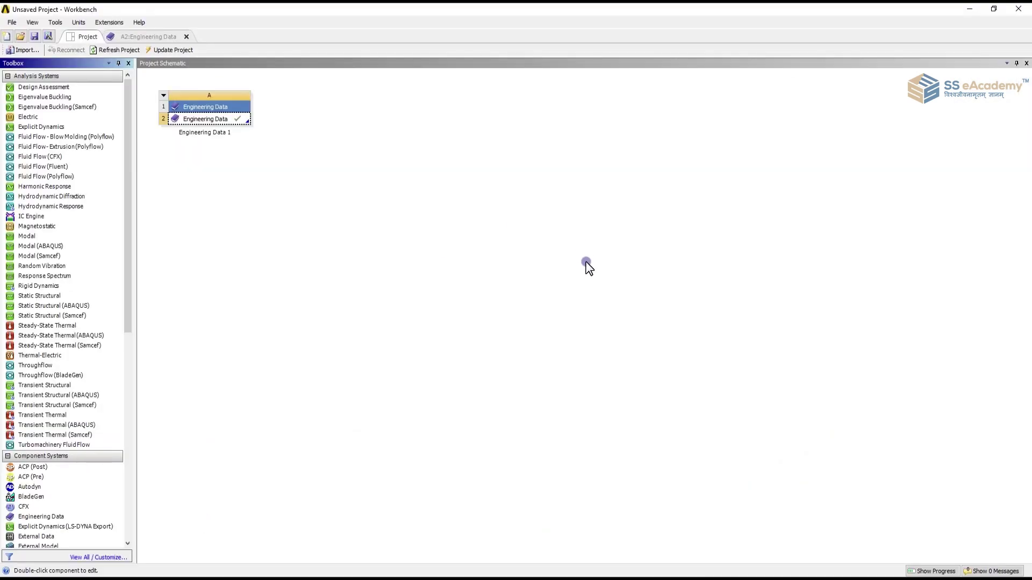
Add a Mesh component system B, keeping its name, and create new DesignModeler geometry for it
click(579, 257)
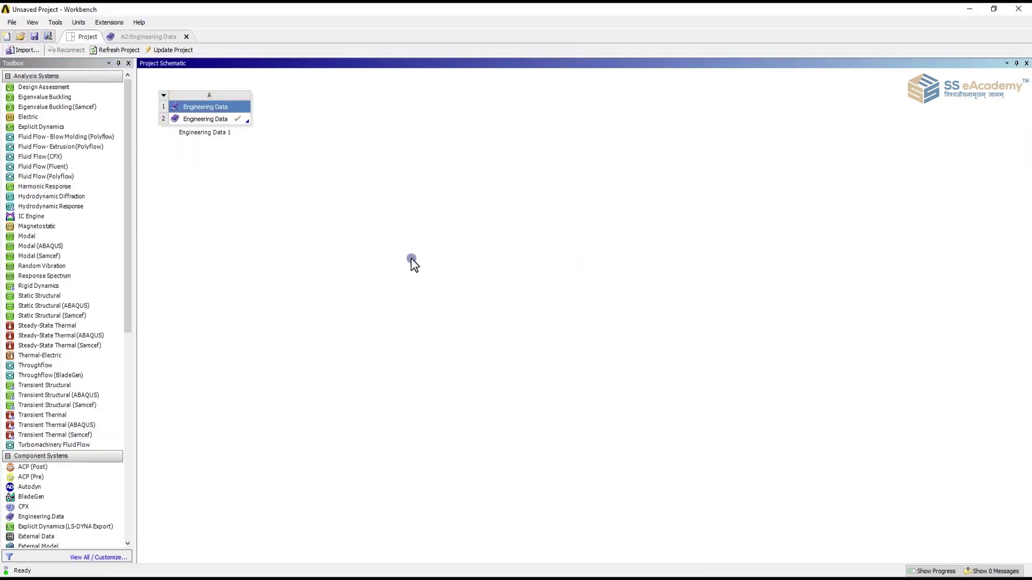
drag(127, 241, 128, 363)
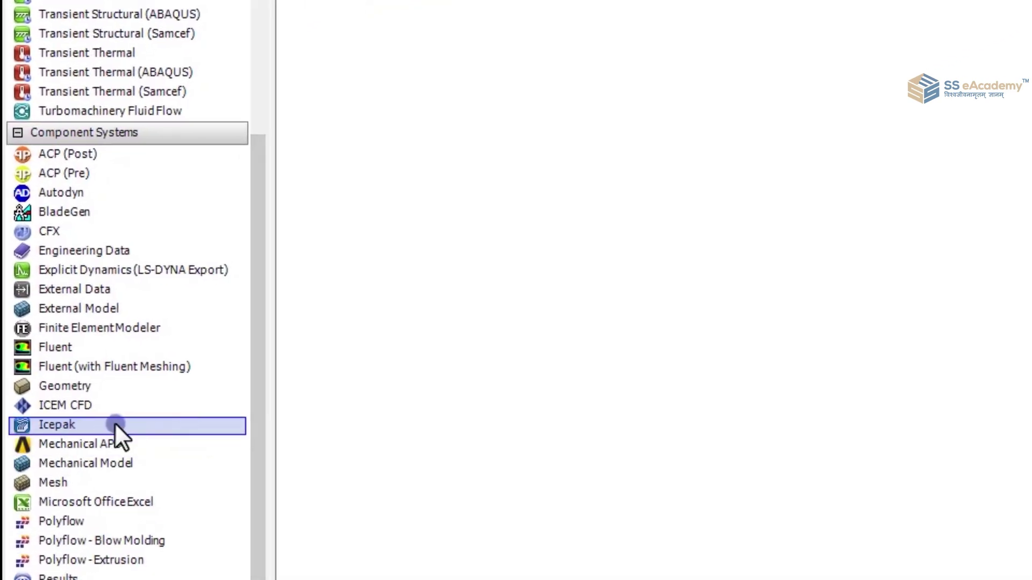
drag(72, 478, 74, 480)
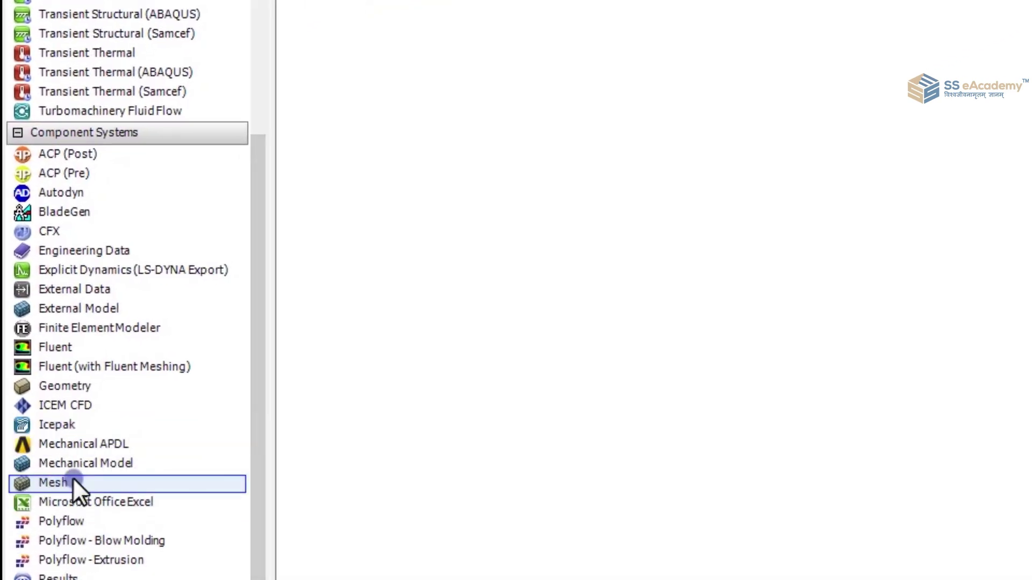
double_click(73, 480)
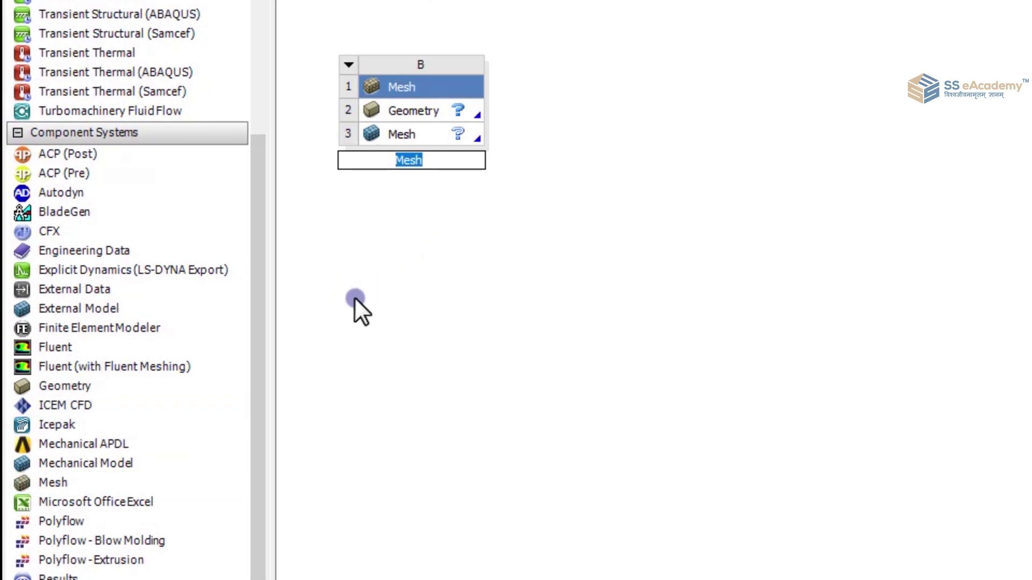
click(401, 114)
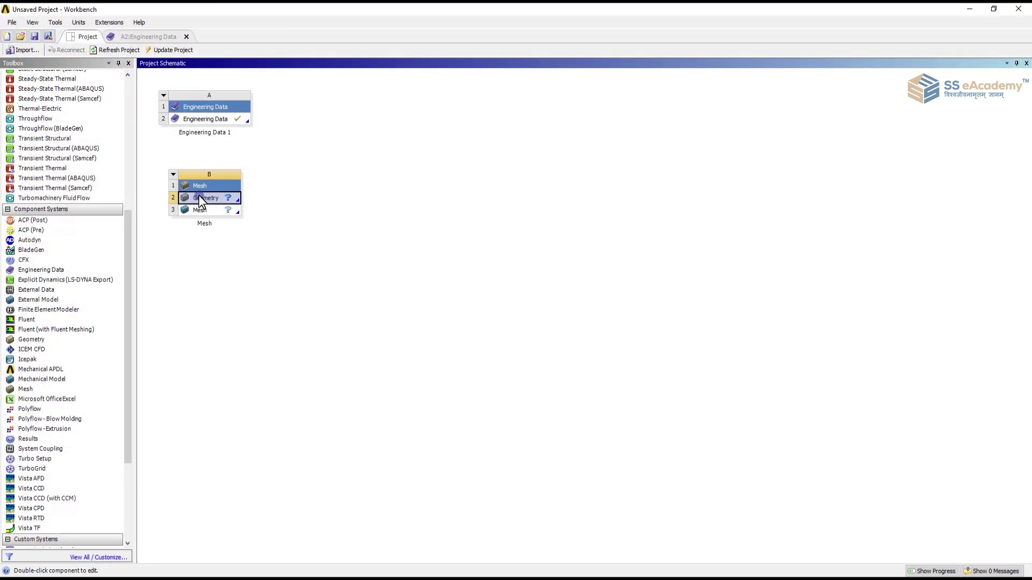
right_click(198, 196)
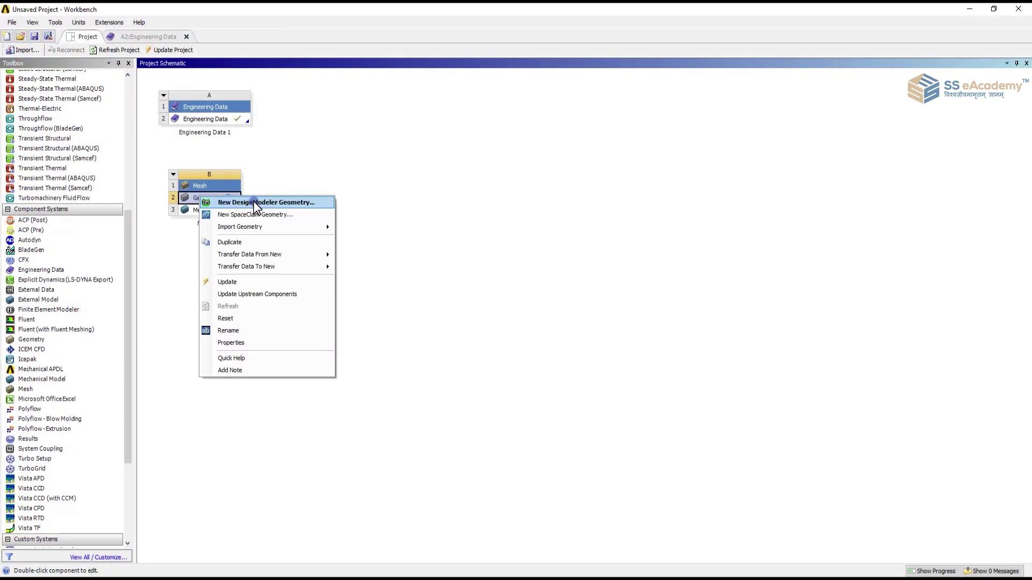
click(253, 202)
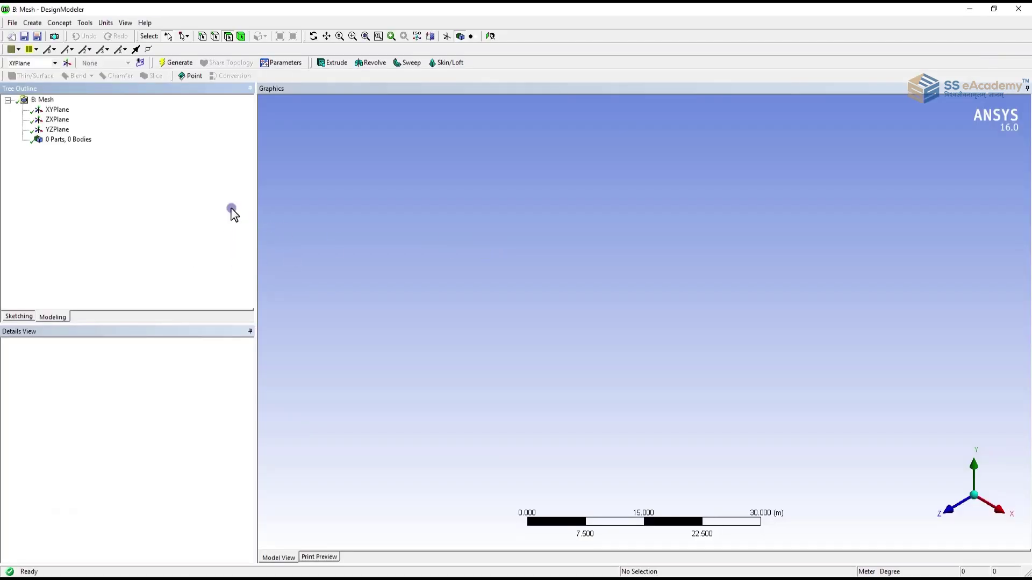
Start a sketch on the XYPlane with model units set to millimetres
click(57, 110)
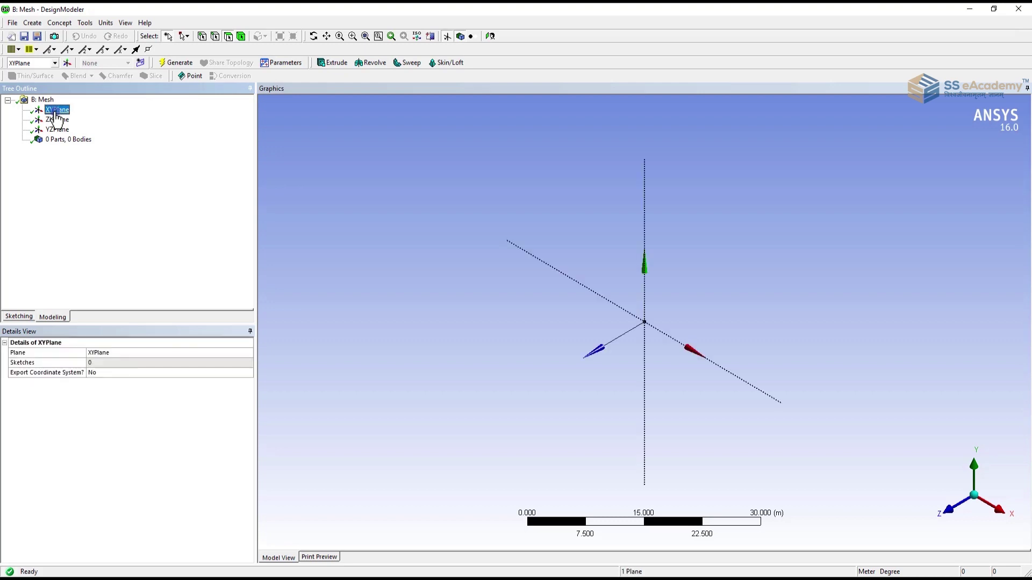
click(22, 318)
click(105, 23)
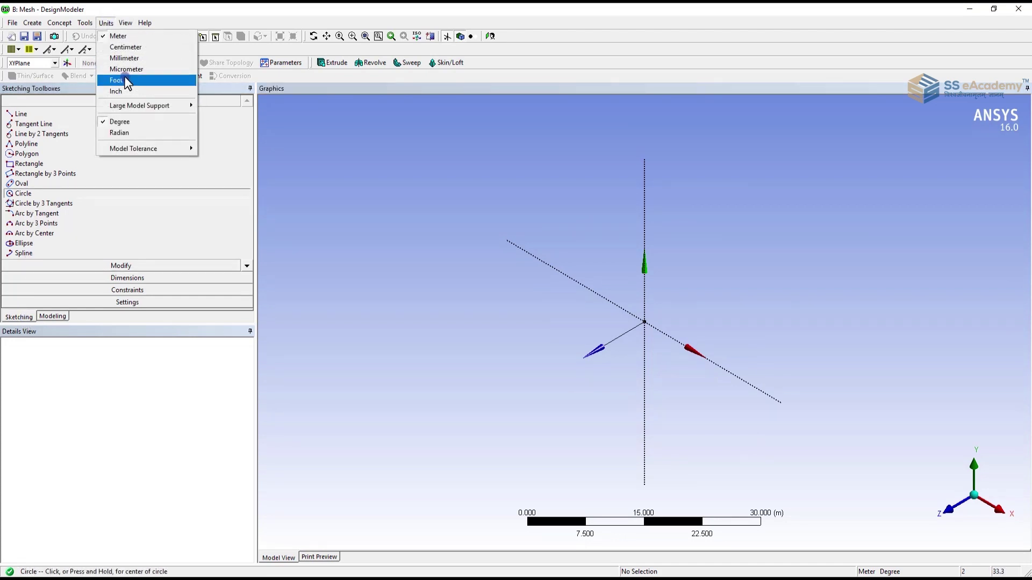
click(125, 59)
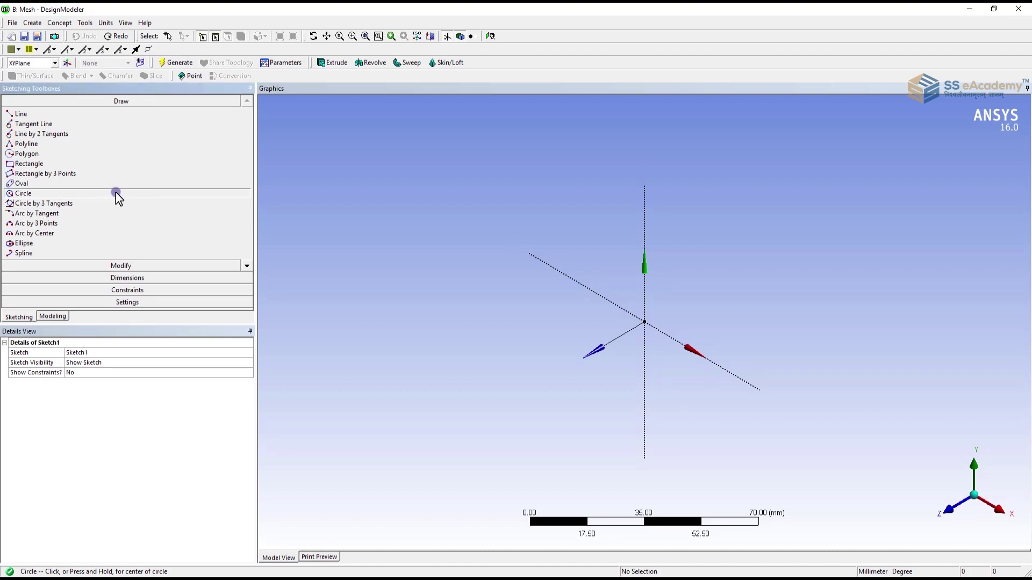
Draw a circle centred at the origin and dimension its diameter D1 as 50 mm
click(644, 321)
click(660, 277)
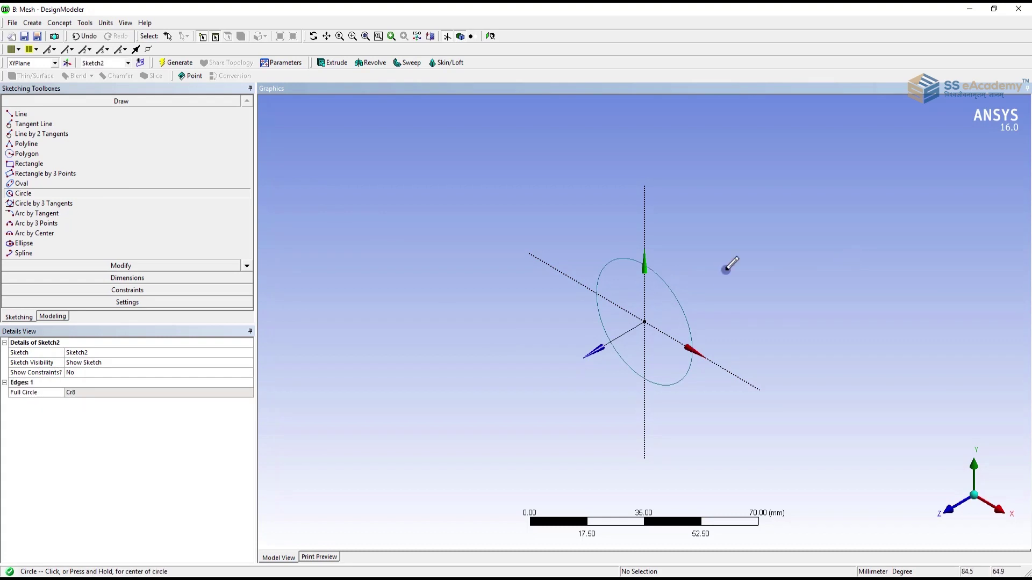
click(131, 278)
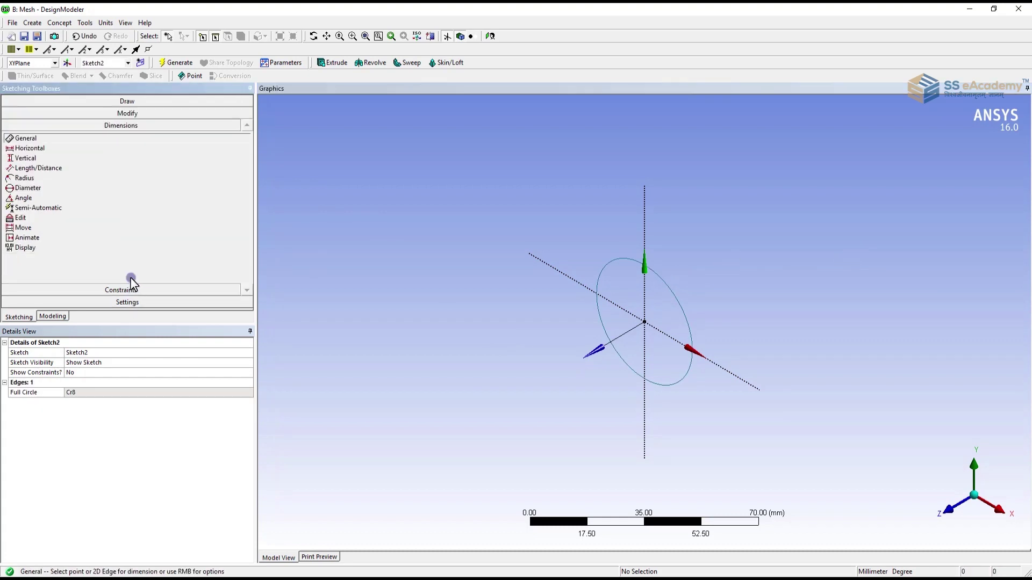
click(676, 294)
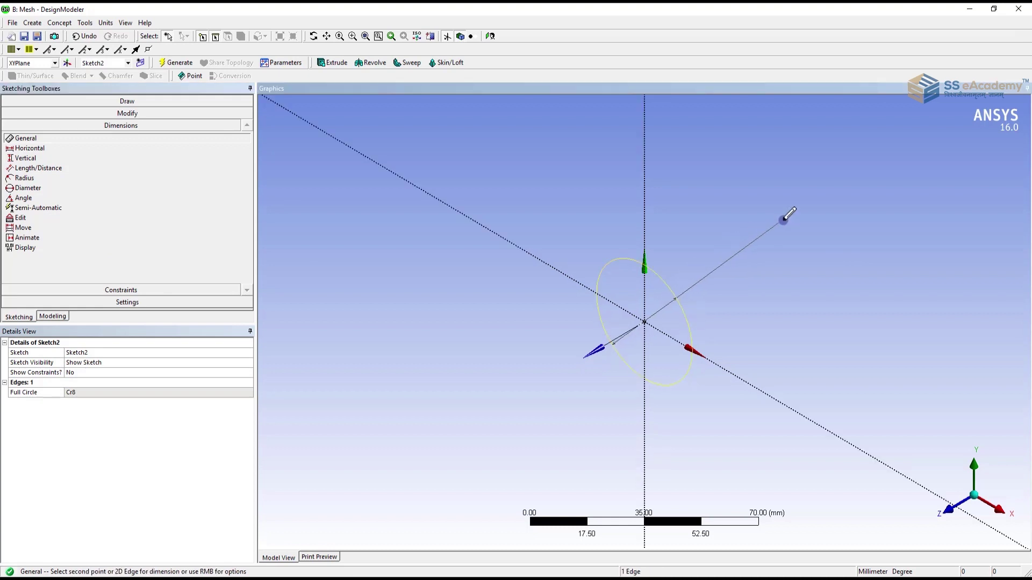
click(743, 236)
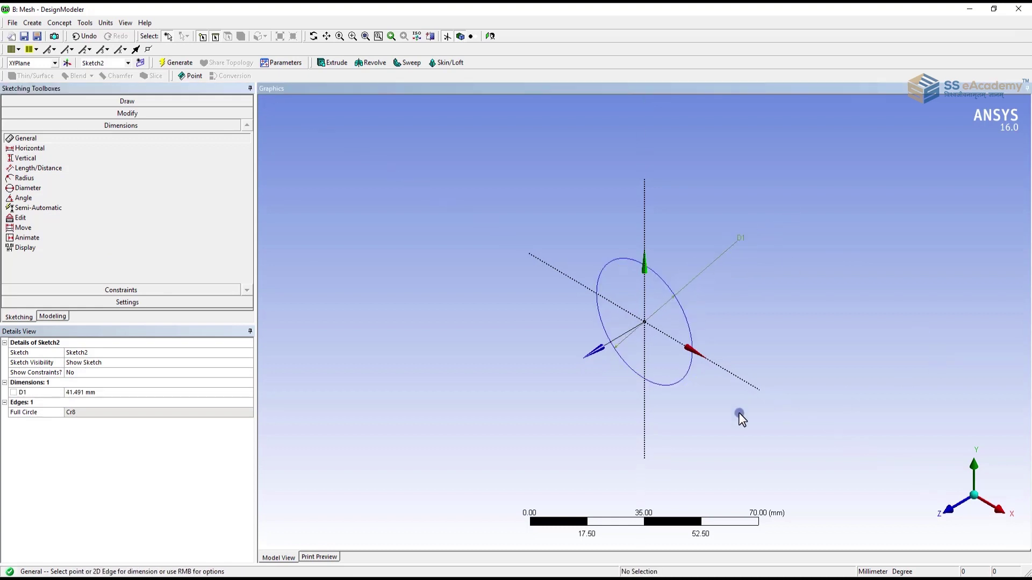
click(118, 392)
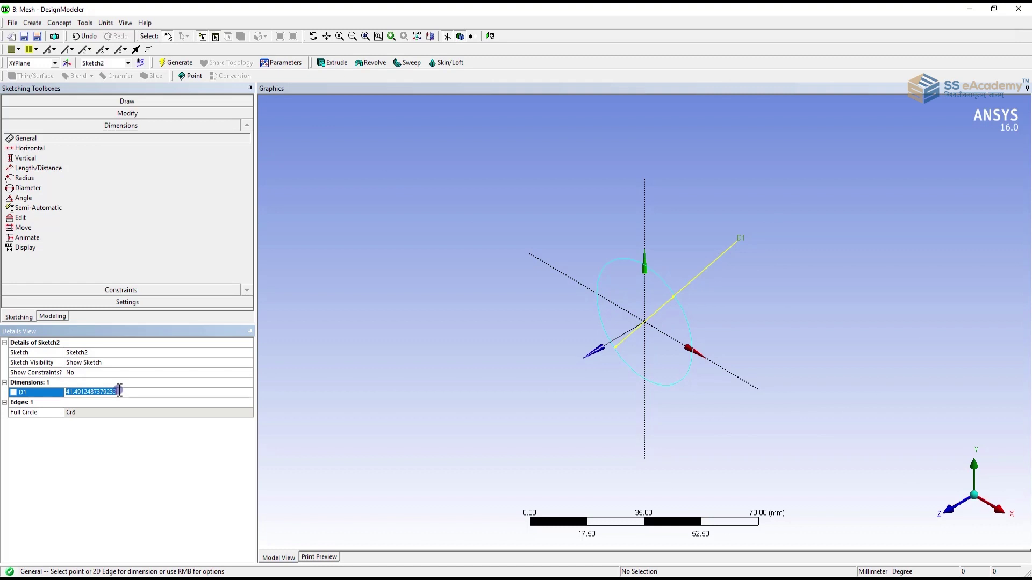
text(50)
key(Return)
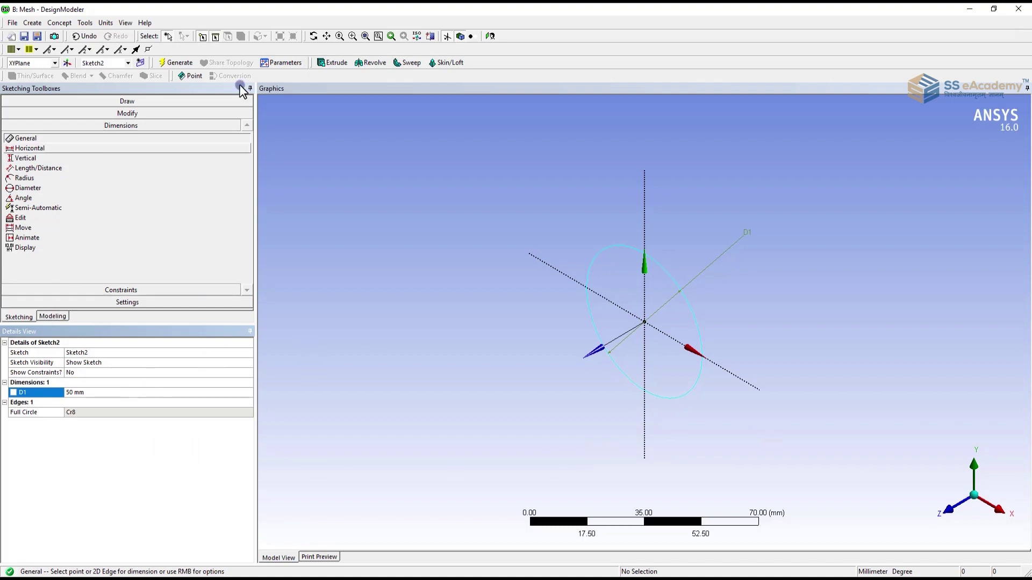
Extrude Sketch2 to a 150 mm depth and generate the solid cylinder
click(329, 64)
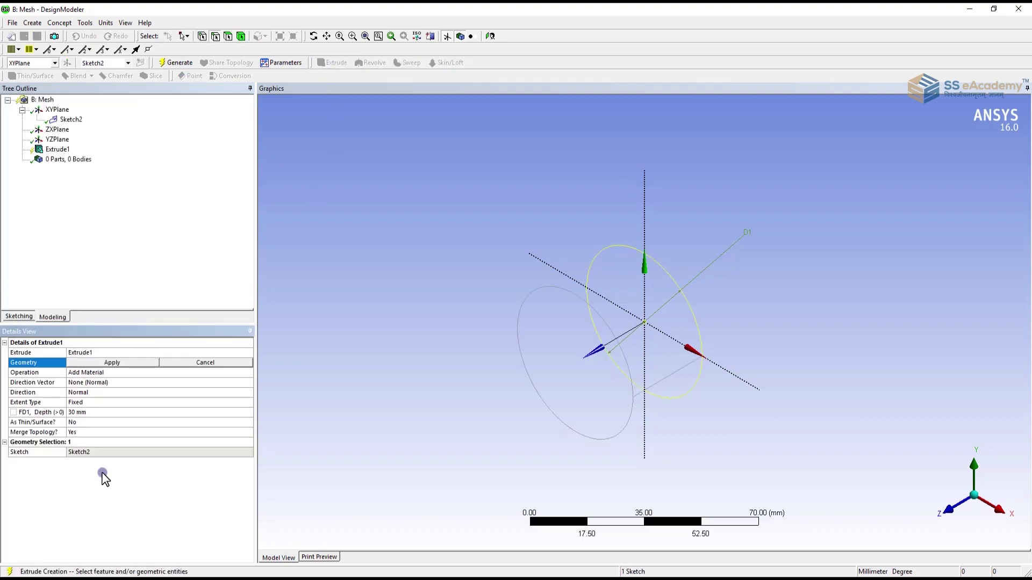
click(105, 412)
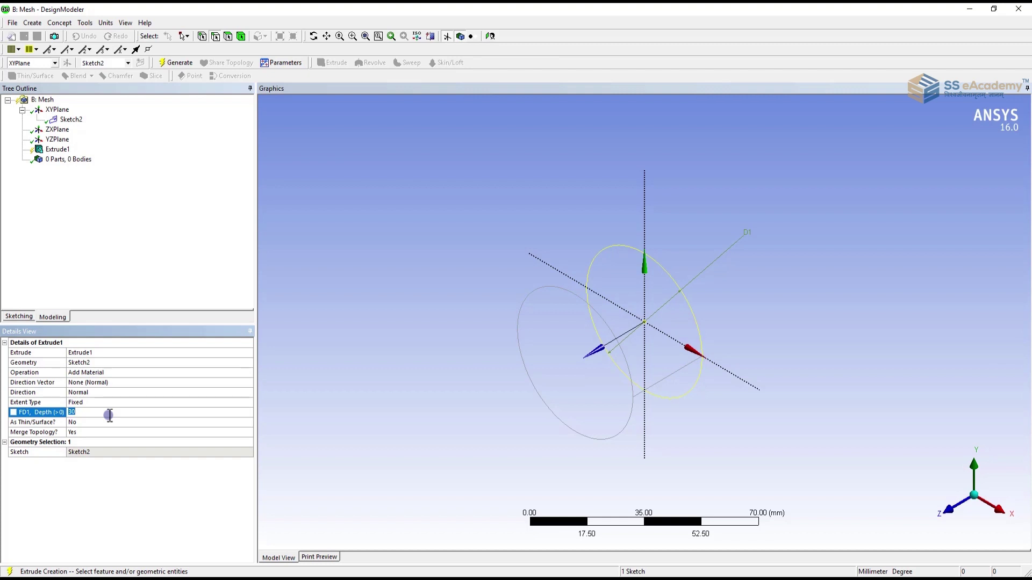
text(15)
key(Return)
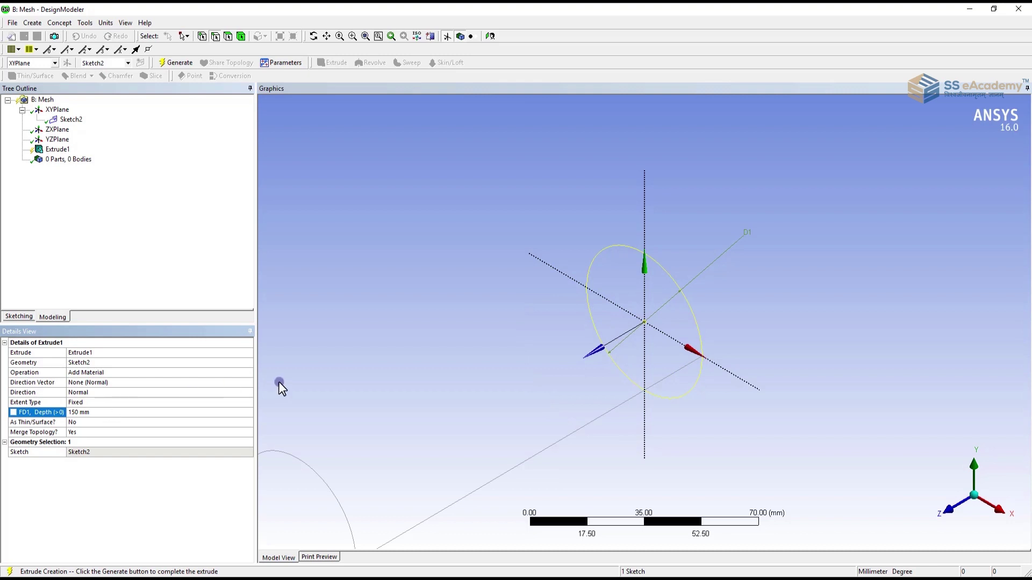
mouse_move(450, 412)
middle_down()
mouse_move(528, 327)
mouse_move(639, 382)
mouse_move(607, 382)
mouse_move(820, 368)
mouse_move(596, 333)
mouse_move(611, 378)
middle_up()
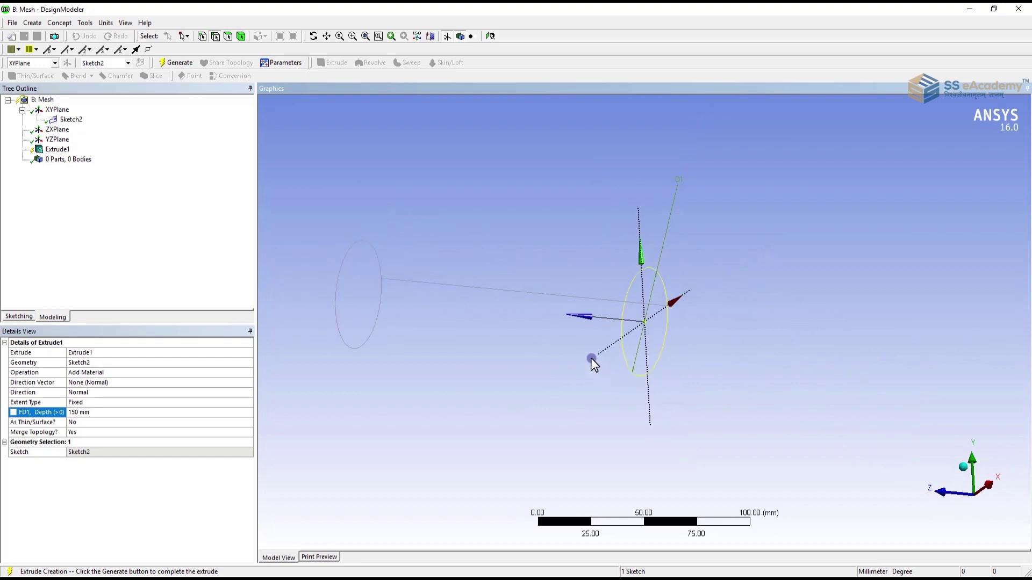
click(170, 62)
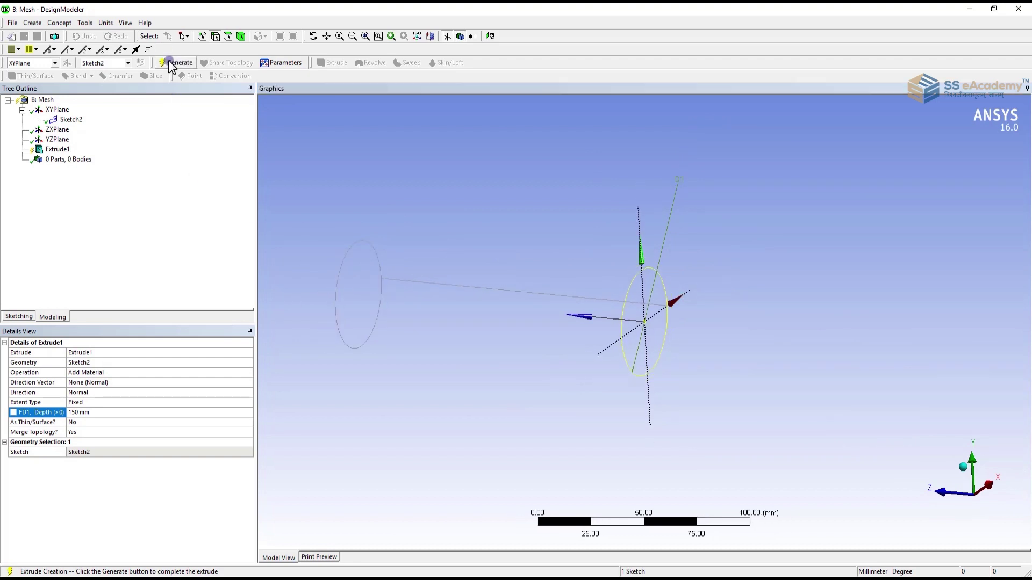
click(454, 253)
middle_drag(619, 348, 723, 334)
Save the project in E:\Video Ansys 2019\Tutorials, entering the file name 'meshing'
click(24, 36)
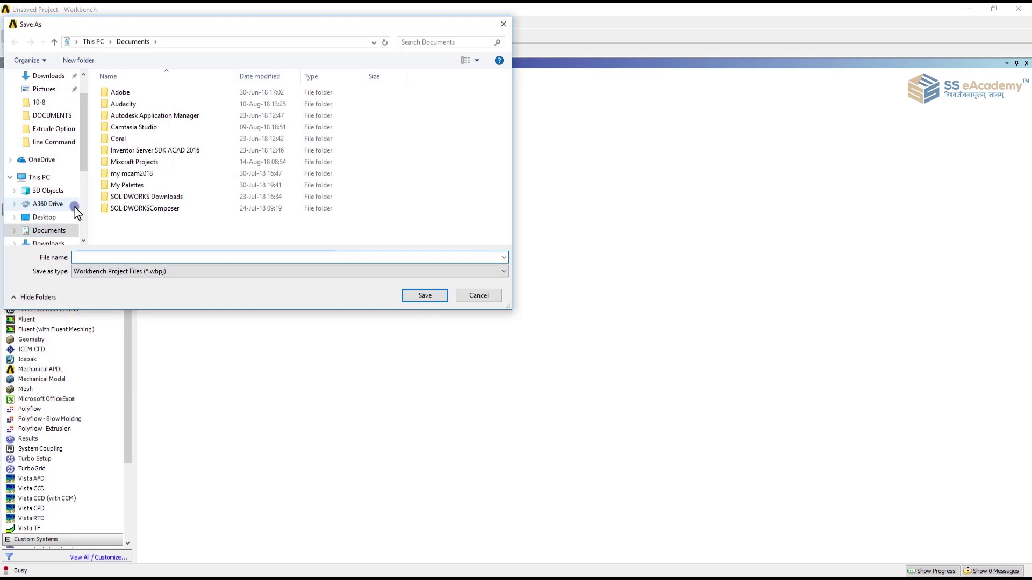
click(84, 207)
click(57, 183)
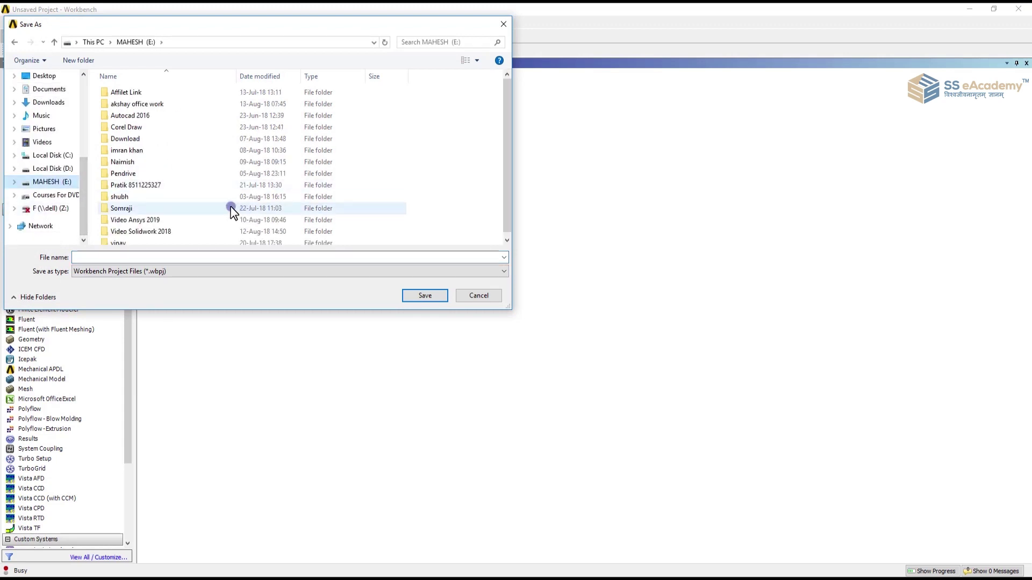
double_click(192, 216)
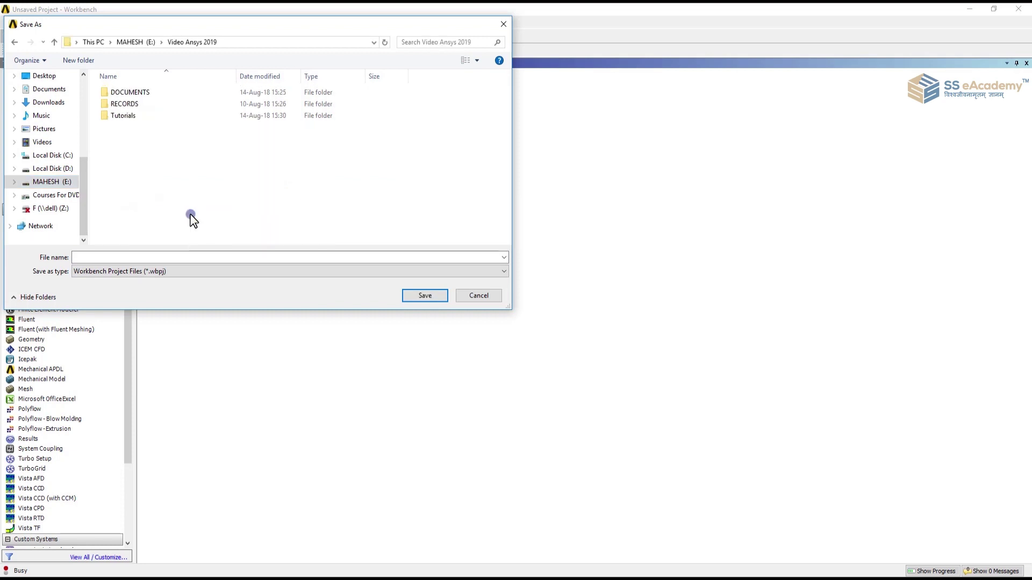
double_click(144, 116)
click(422, 297)
click(357, 252)
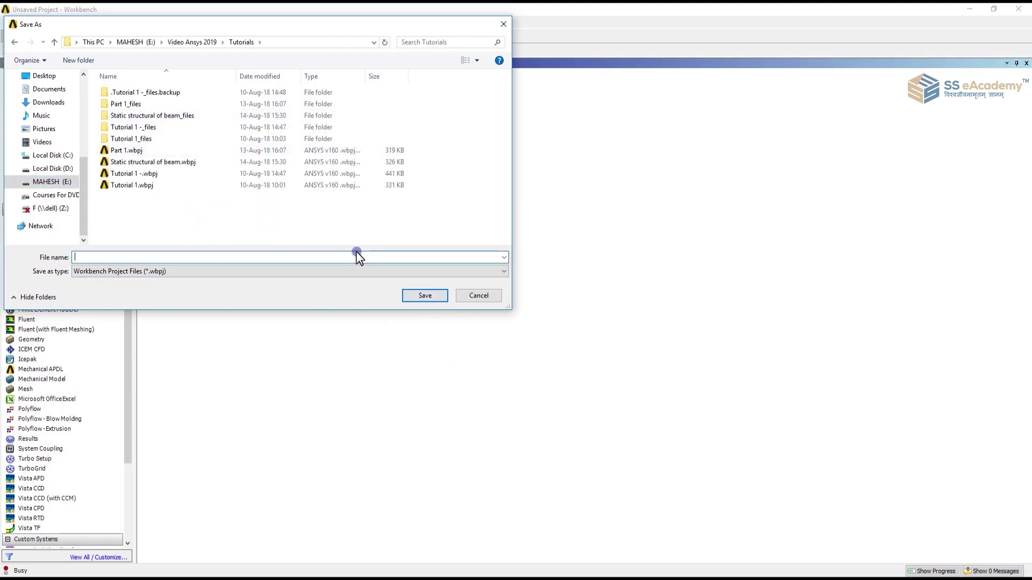
text(meshing 1)
Confirm the save as meshing 1, then edit Mesh cell B3 to launch ANSYS Meshing
click(425, 299)
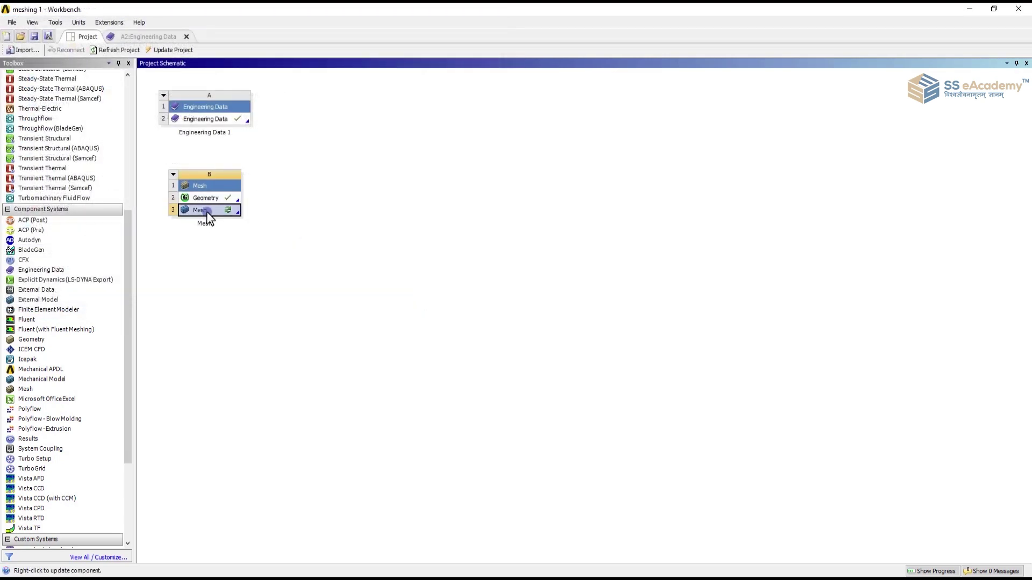
right_click(207, 212)
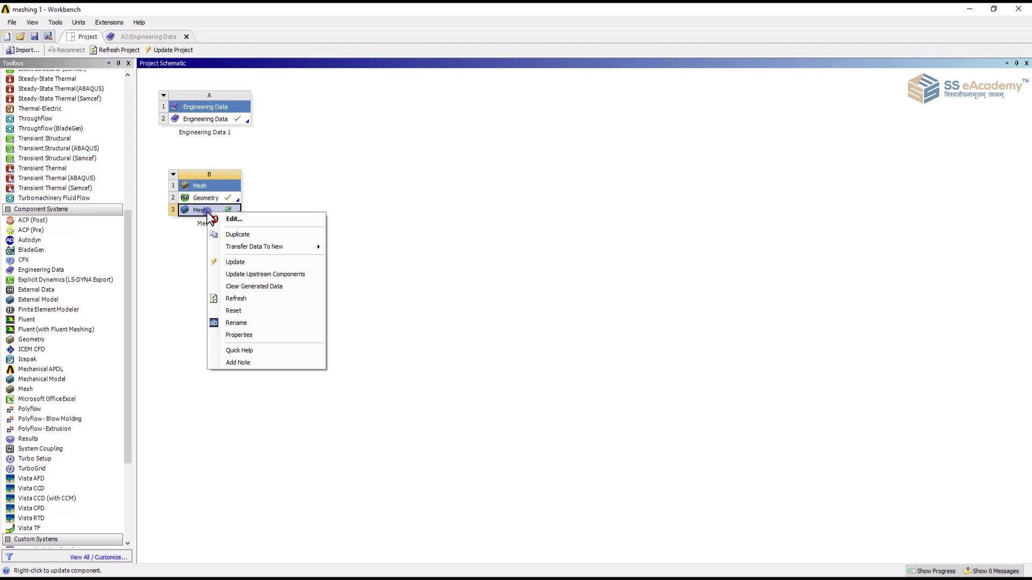
click(231, 219)
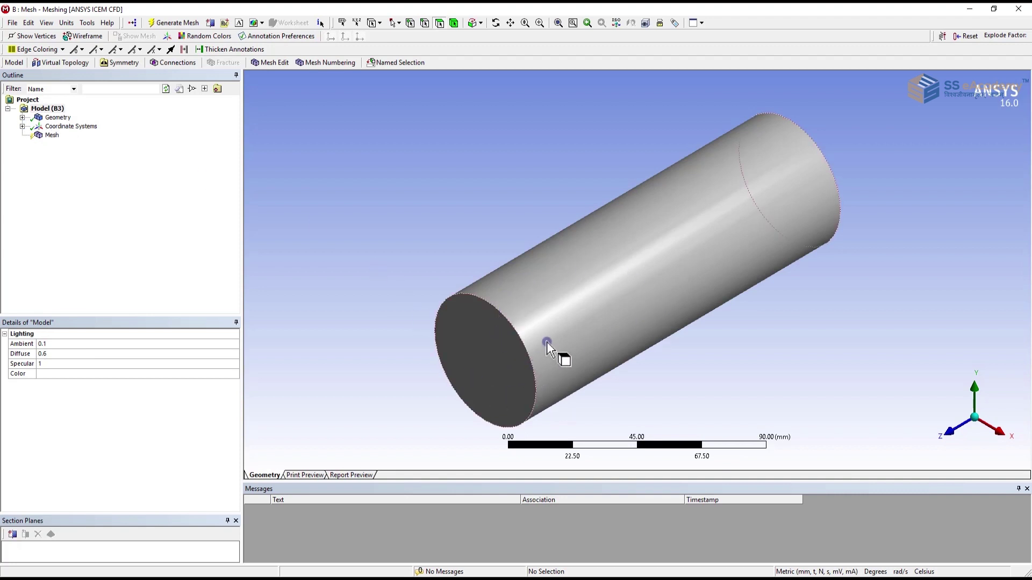
Expand Coordinate Systems and Geometry in the Outline, inspect the Solid body, and select the Mesh node
click(22, 126)
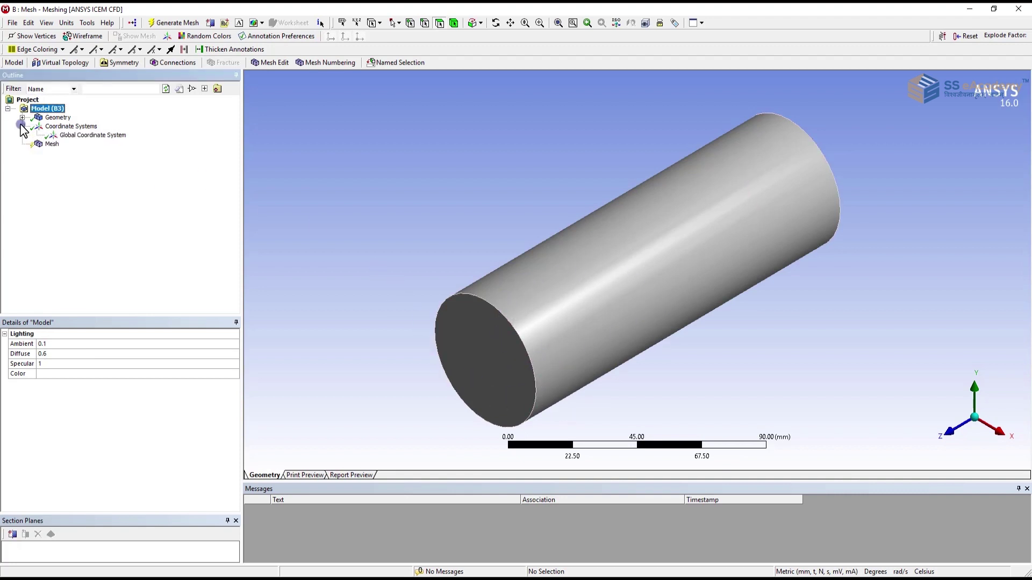
click(79, 137)
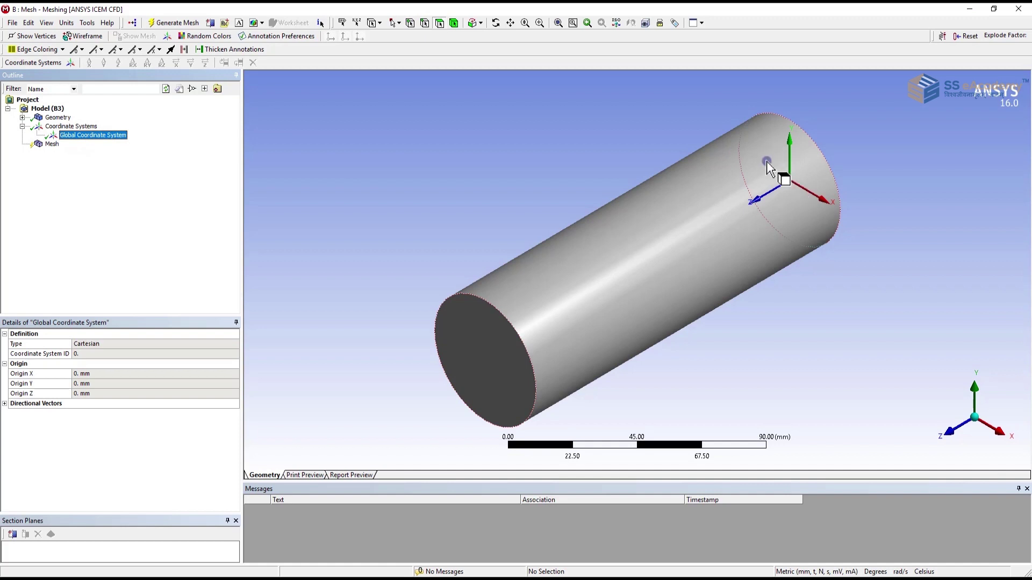
click(56, 118)
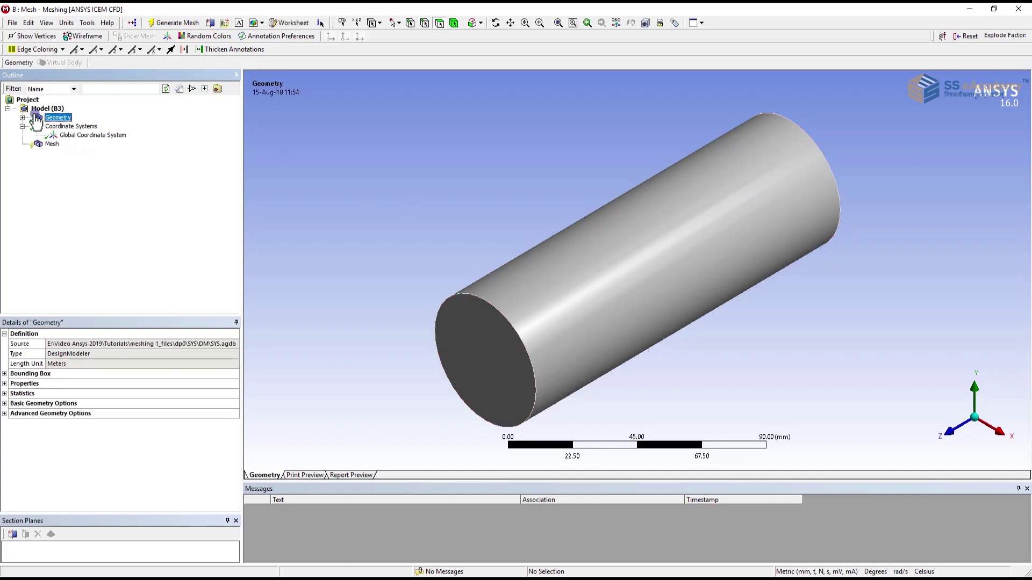
click(22, 117)
click(65, 127)
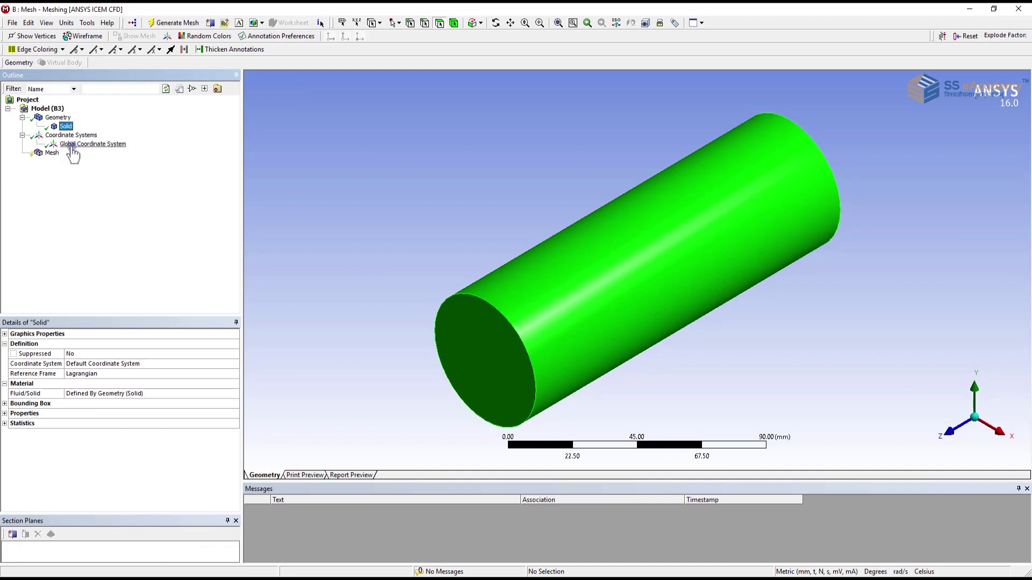
click(52, 153)
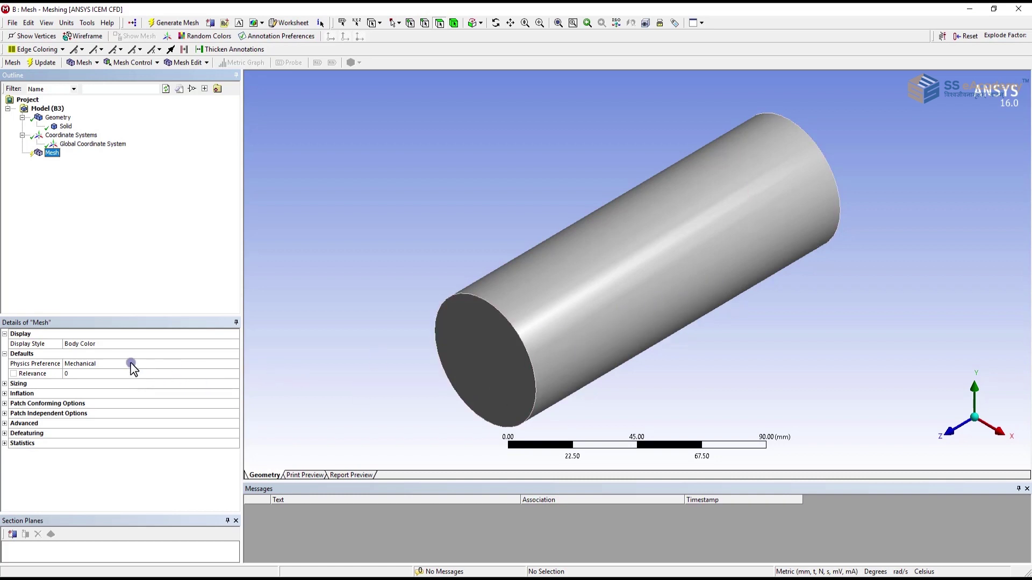
Expand Sizing and set Relevance Center to Fine with a 1 mm element size
click(5, 384)
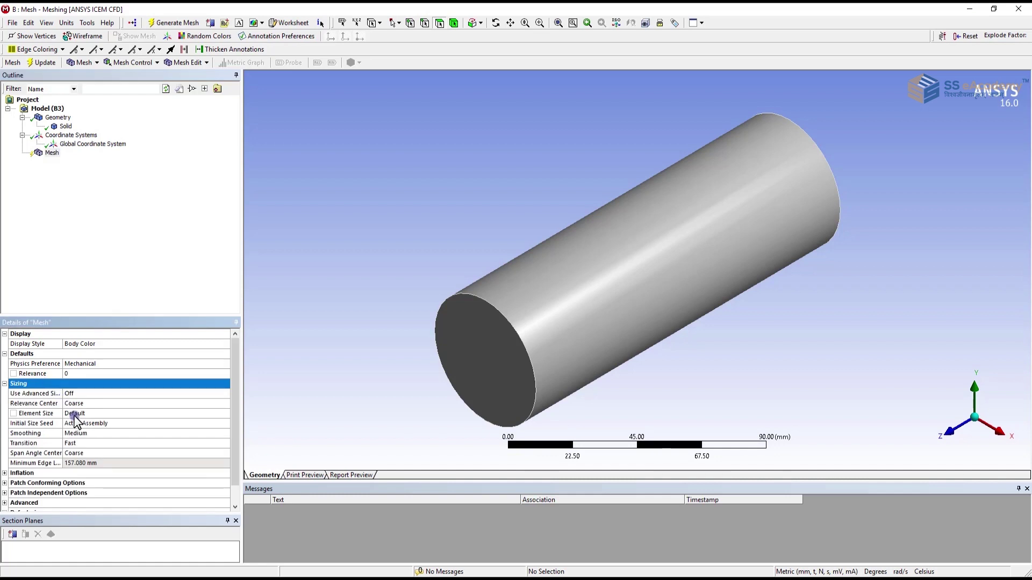
click(101, 404)
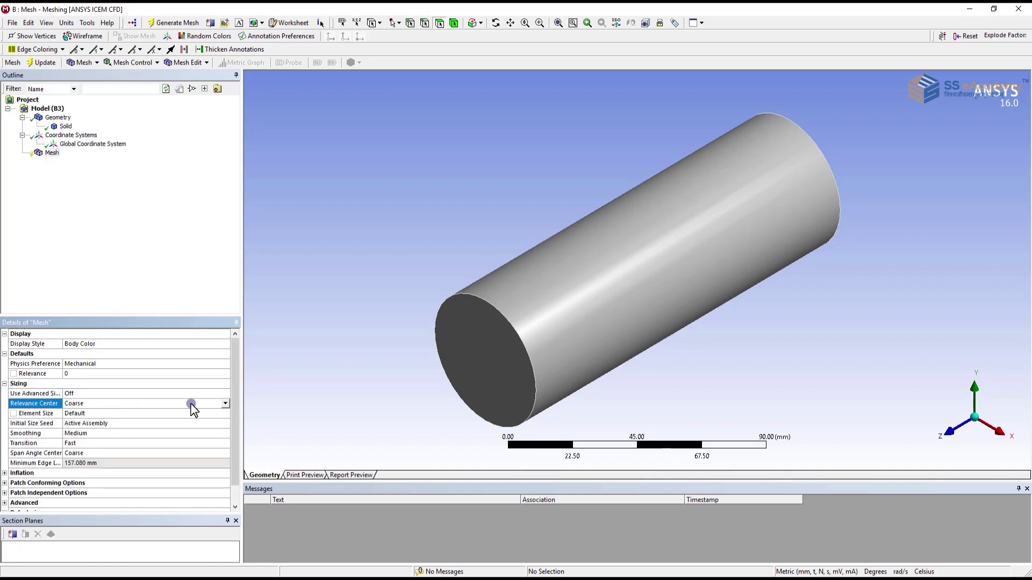
click(225, 404)
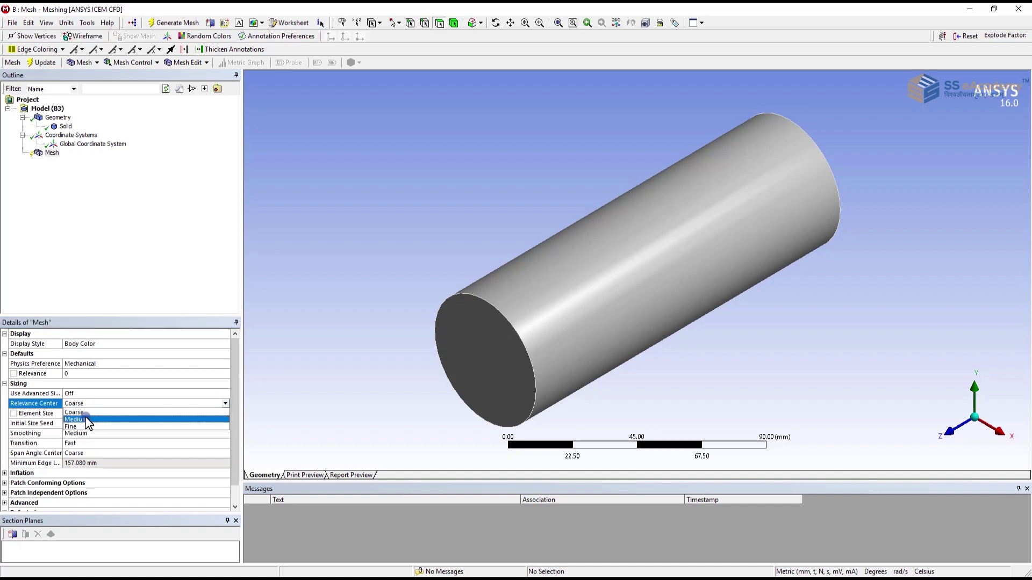
click(84, 425)
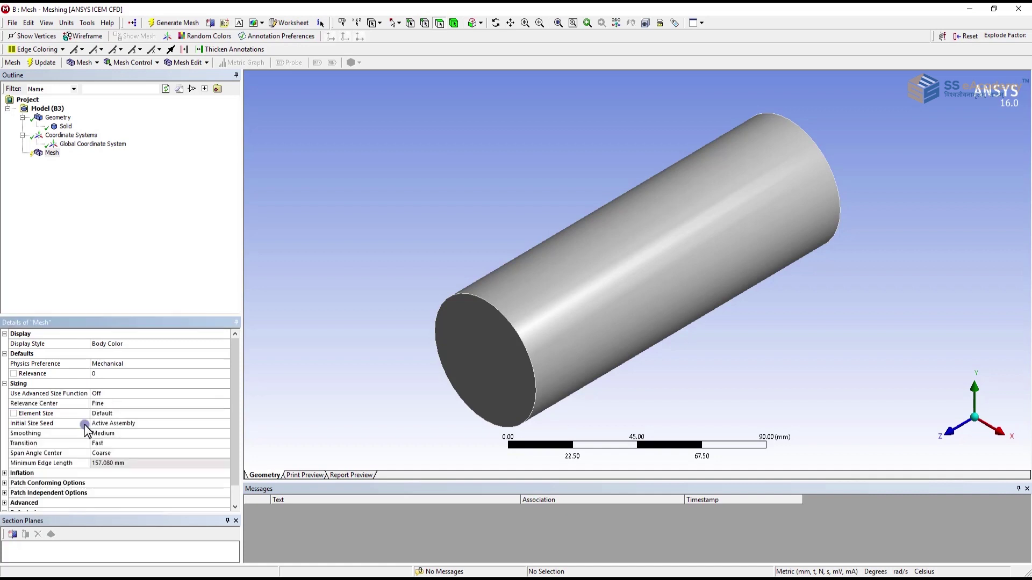
click(127, 414)
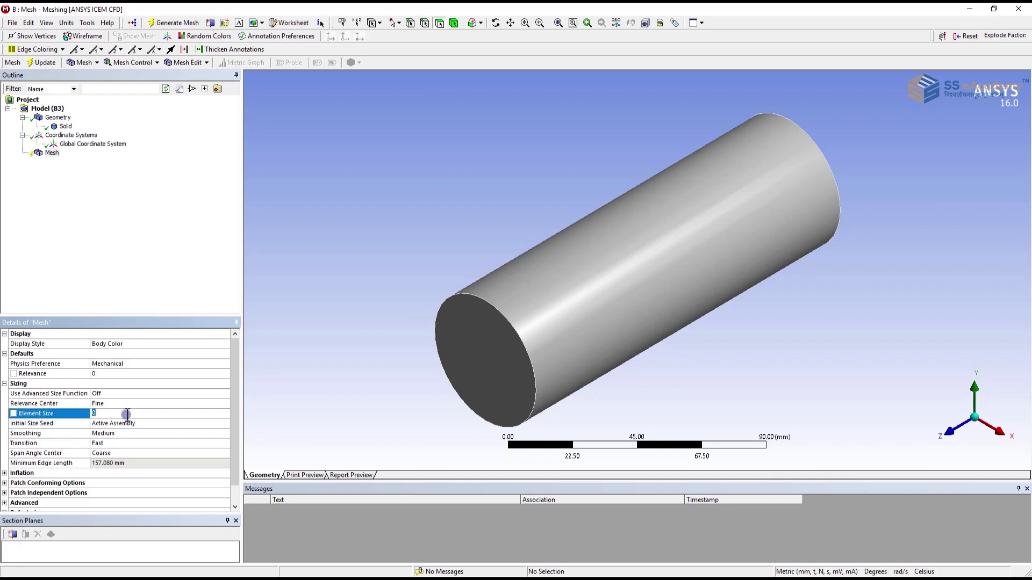
text(1)
key(Return)
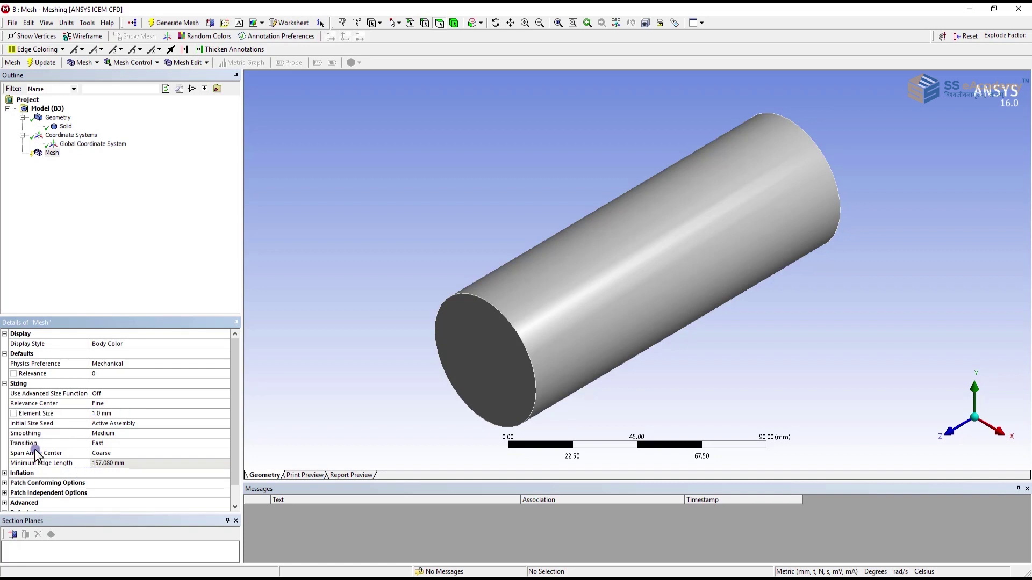
Set Span Angle Center to Fine and review the Smoothing choices
click(119, 453)
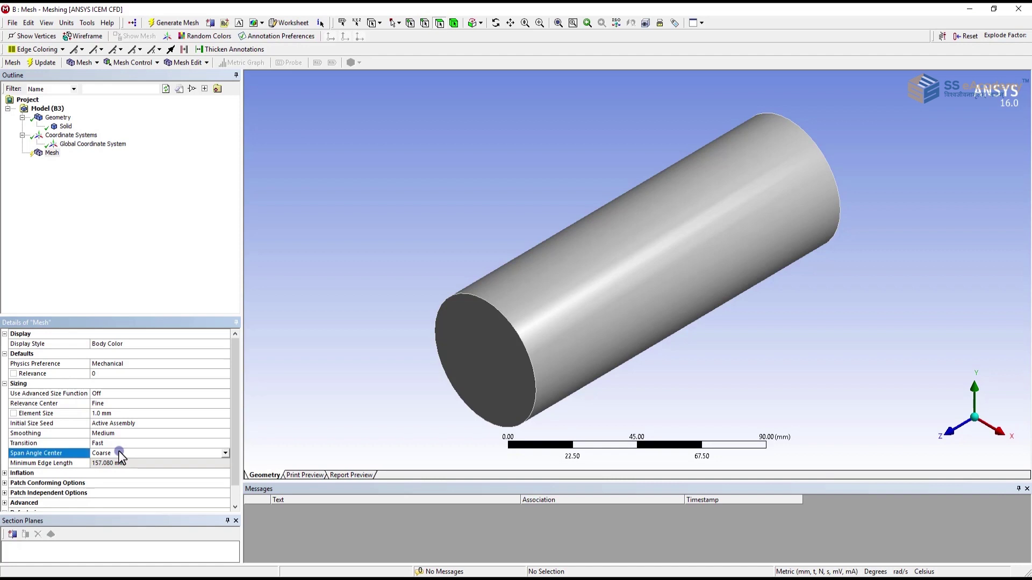
click(224, 453)
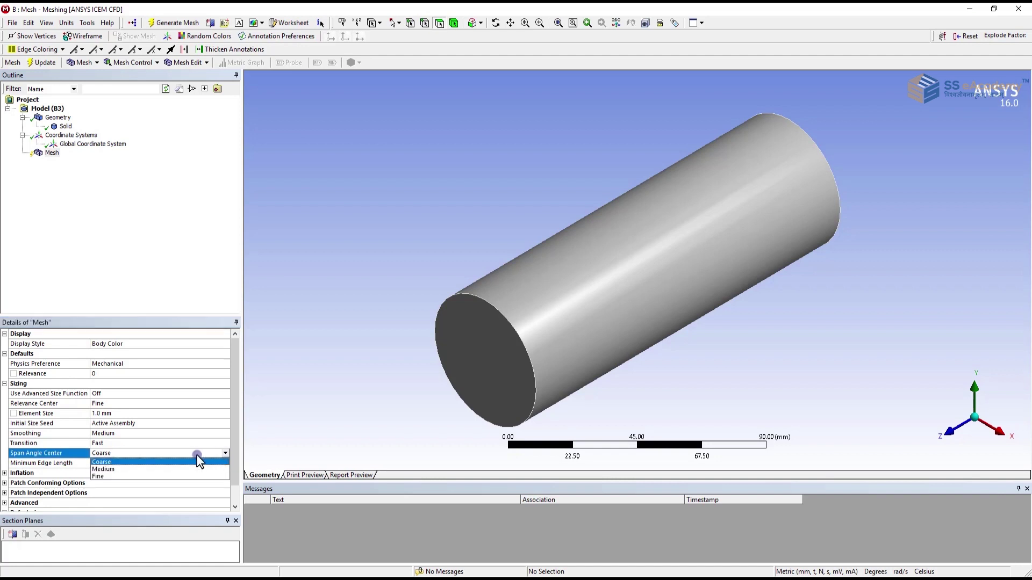
click(119, 477)
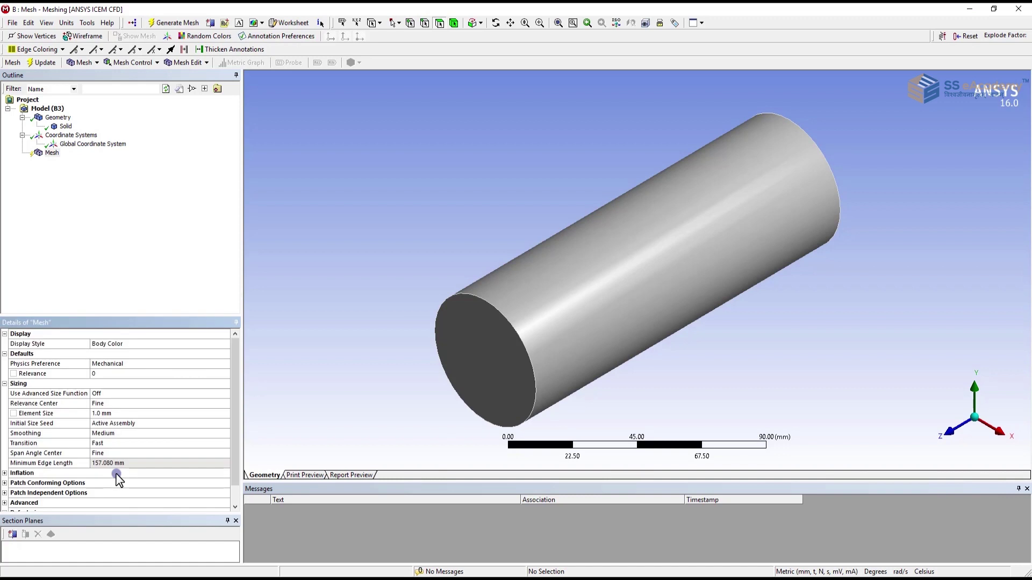
click(146, 433)
click(226, 434)
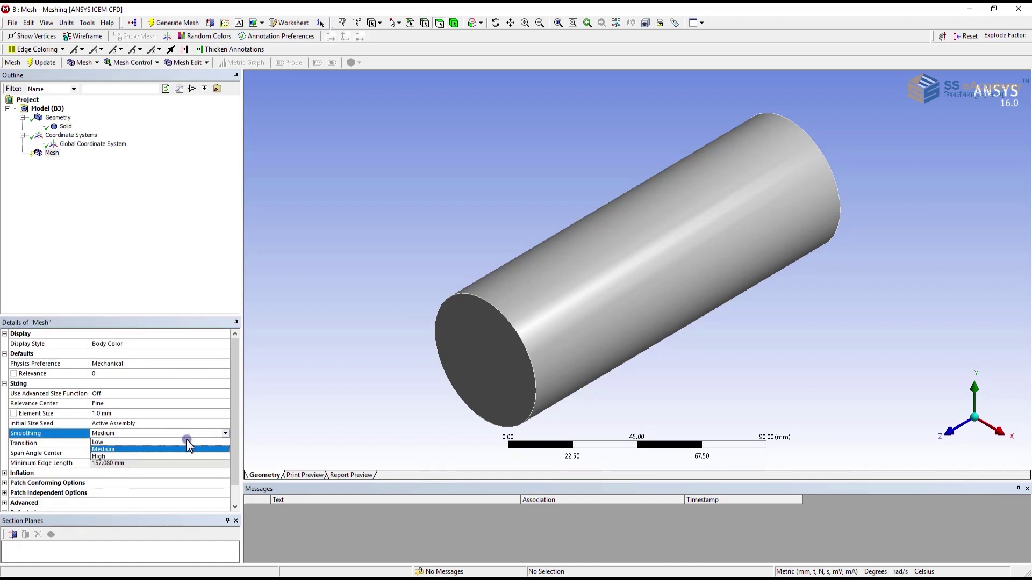
Keep Smoothing Medium, Triangle Surface Mesher Program Controlled and Topology Checking No
click(143, 449)
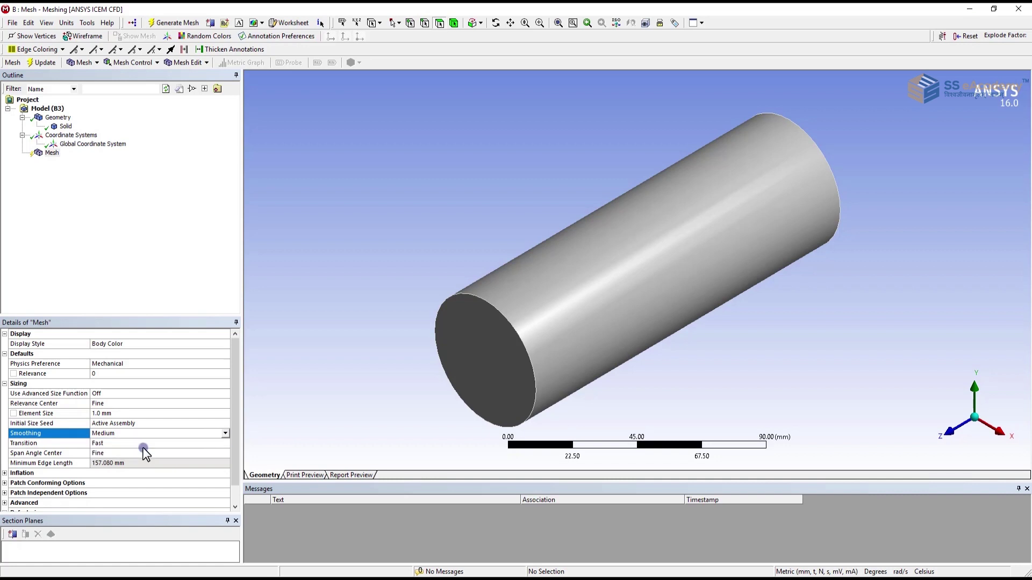
click(4, 484)
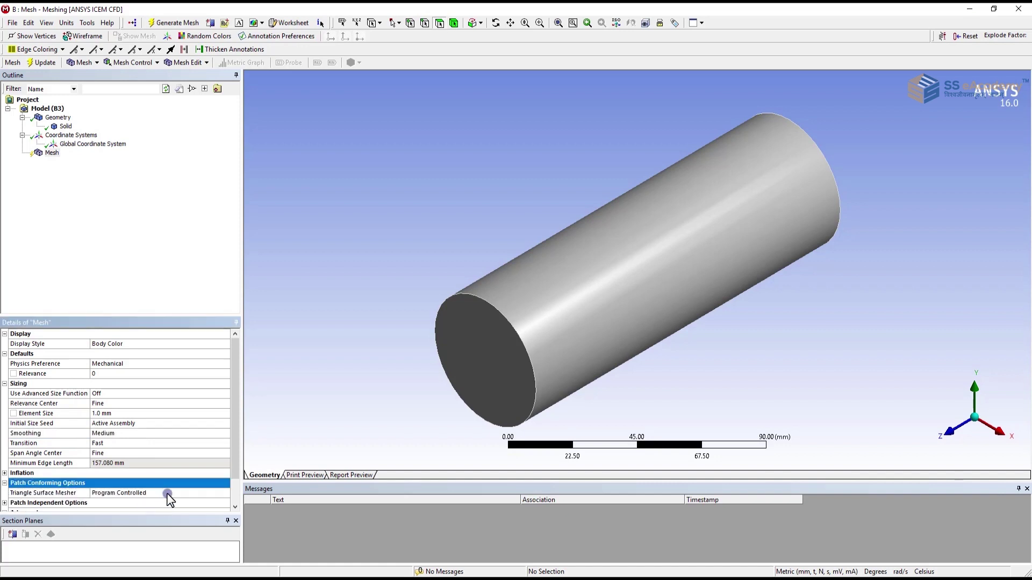
scroll(169, 499, down, 1)
click(225, 463)
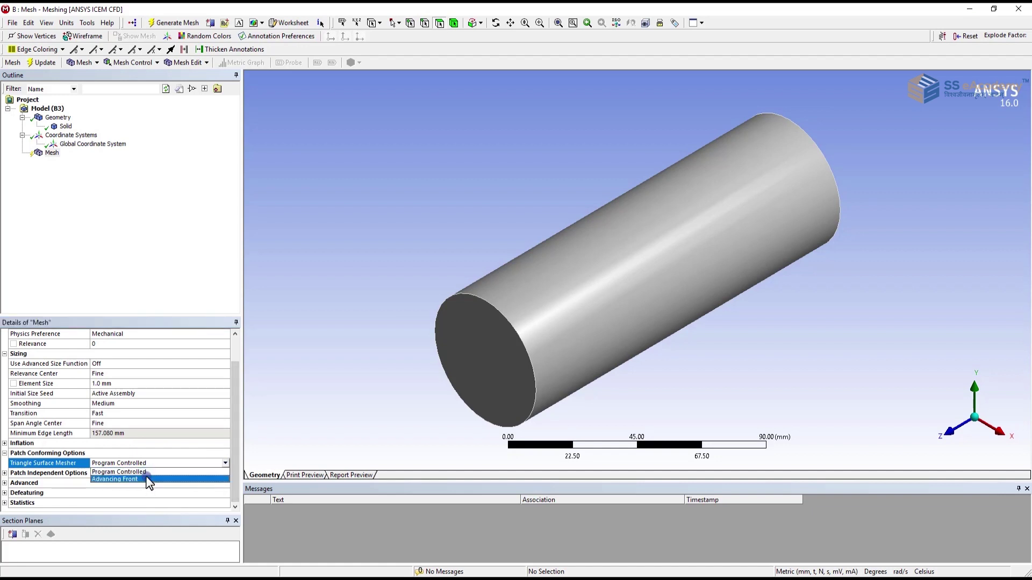
click(5, 473)
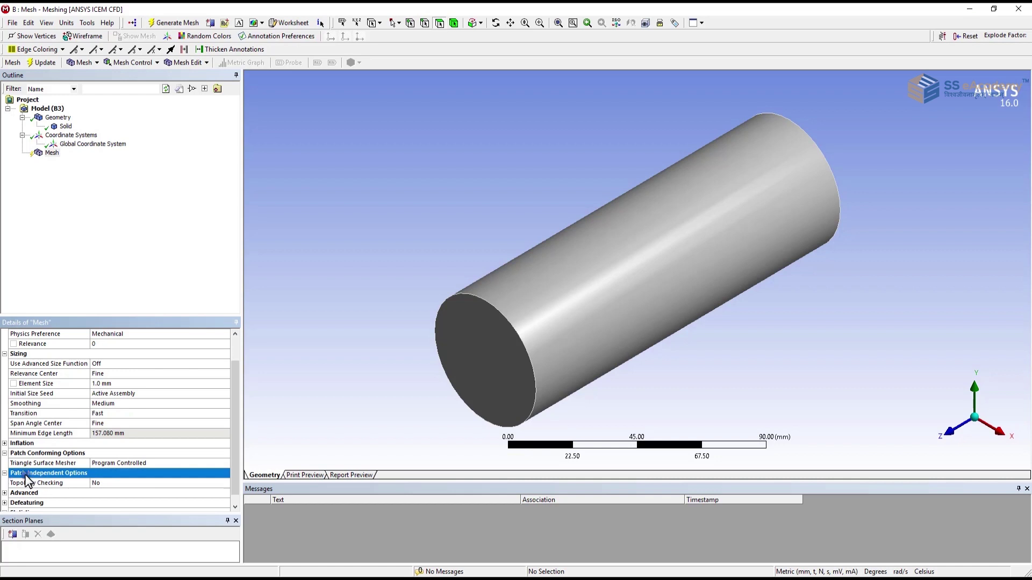
click(172, 482)
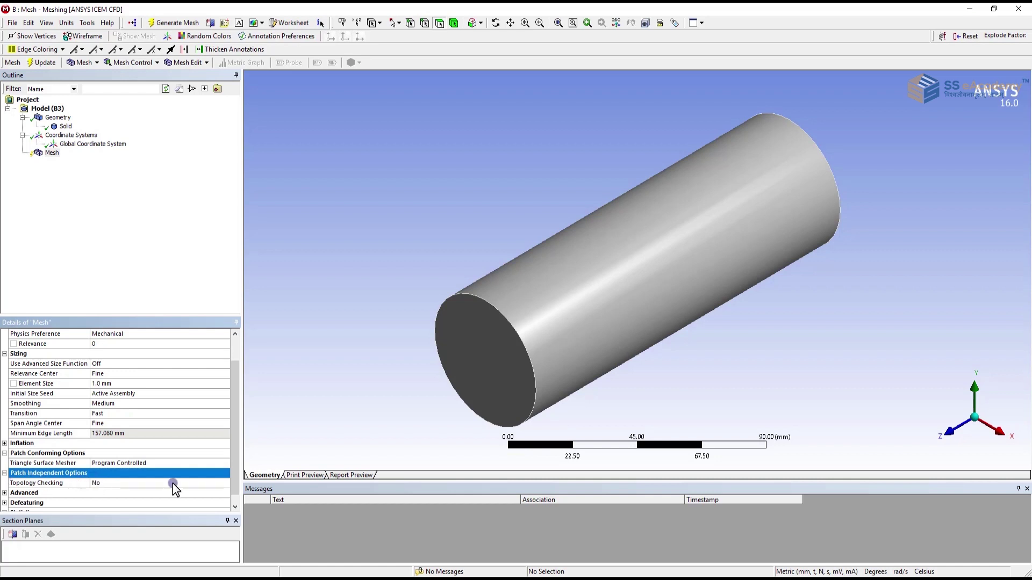
click(225, 483)
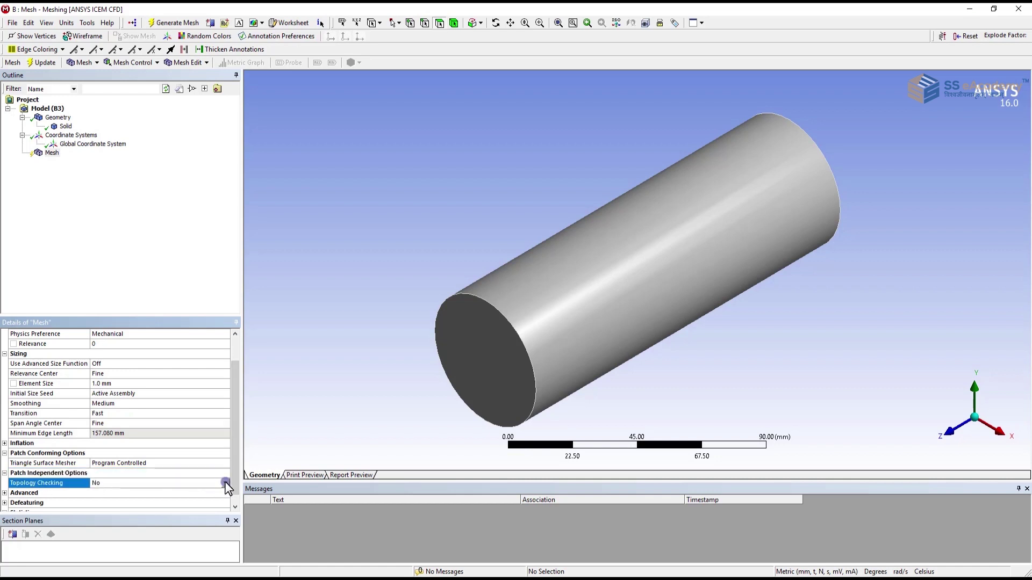
click(63, 495)
click(5, 494)
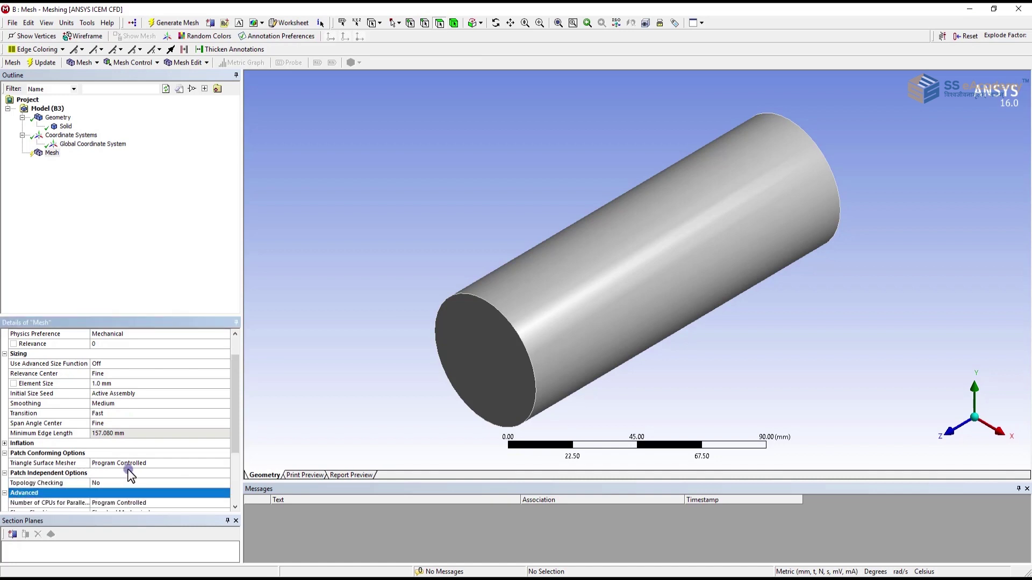
Leave Mesh Morphing disabled and Straight Sided Elements No, then expand the mesh Statistics
scroll(129, 476, down, 3)
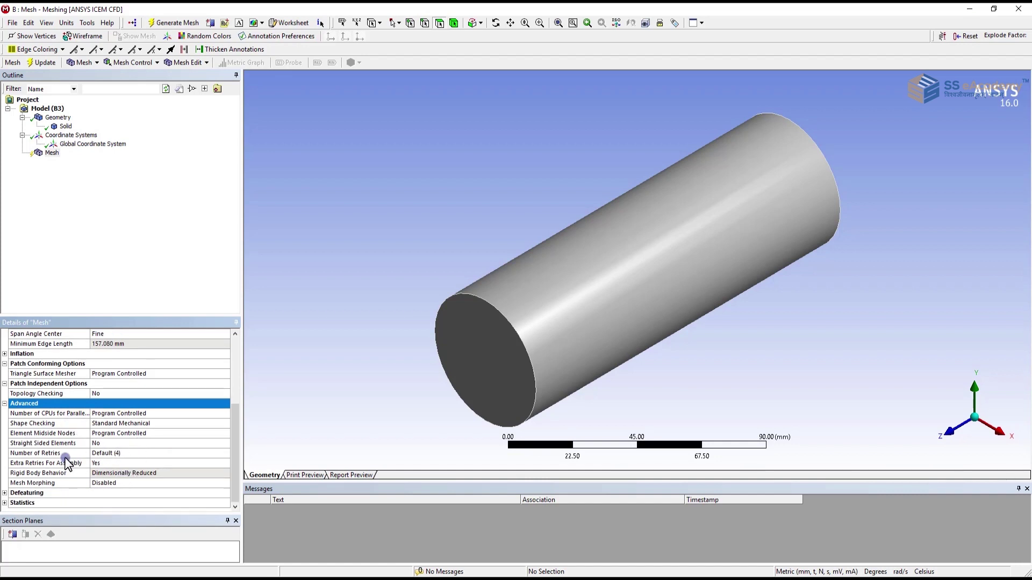
click(146, 484)
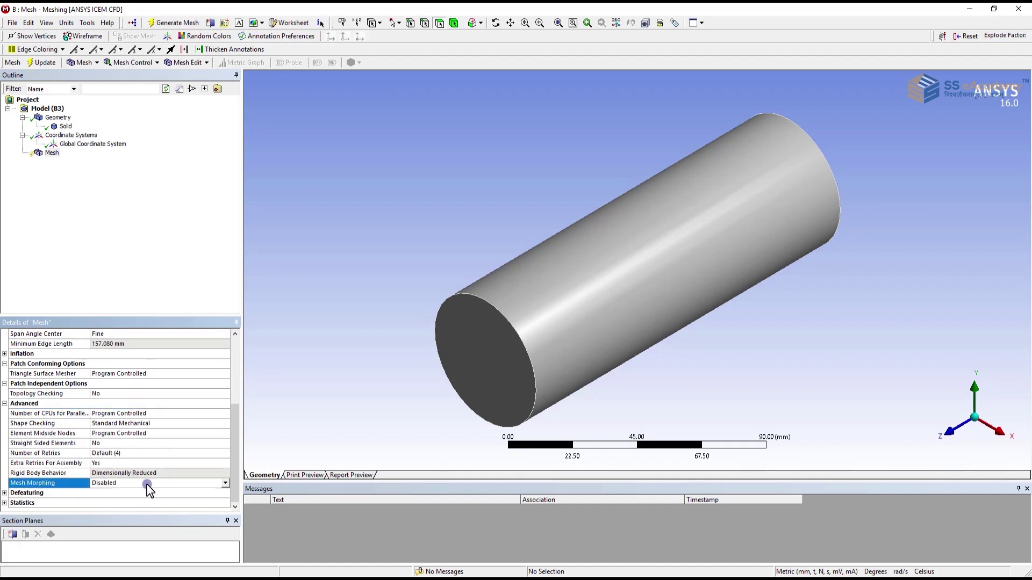
click(225, 483)
click(213, 472)
click(223, 472)
click(180, 454)
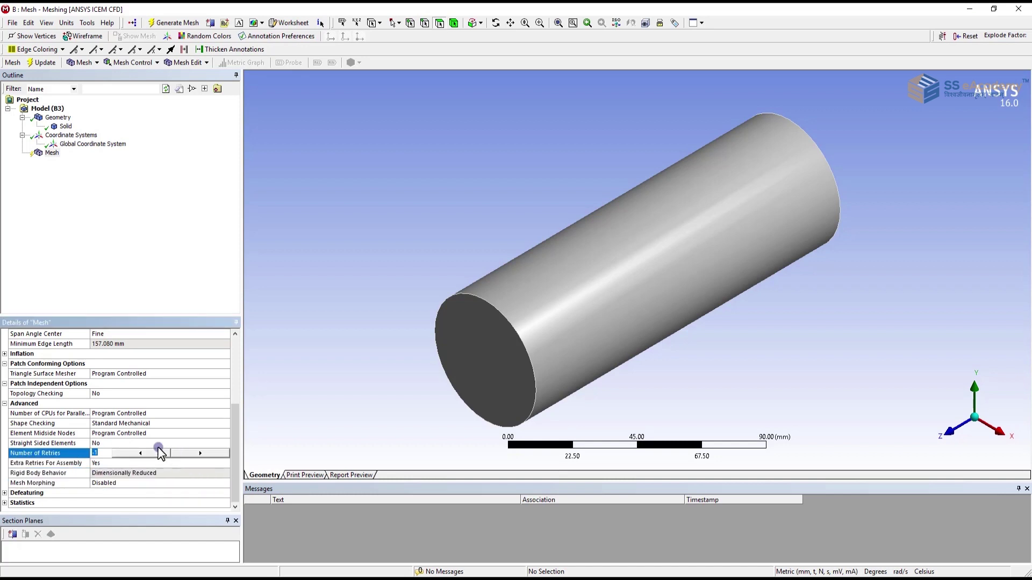
click(92, 443)
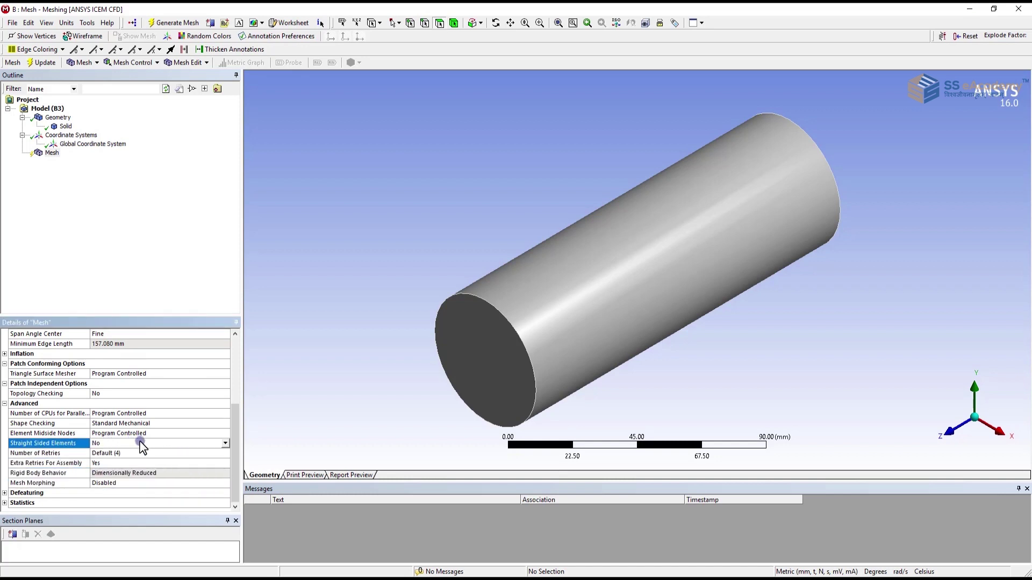
click(224, 443)
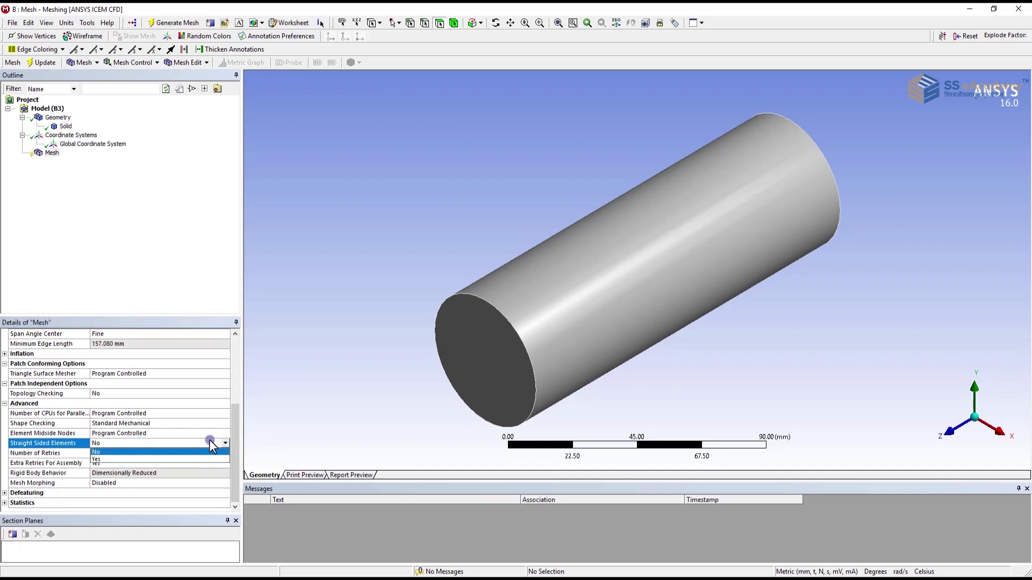
click(114, 434)
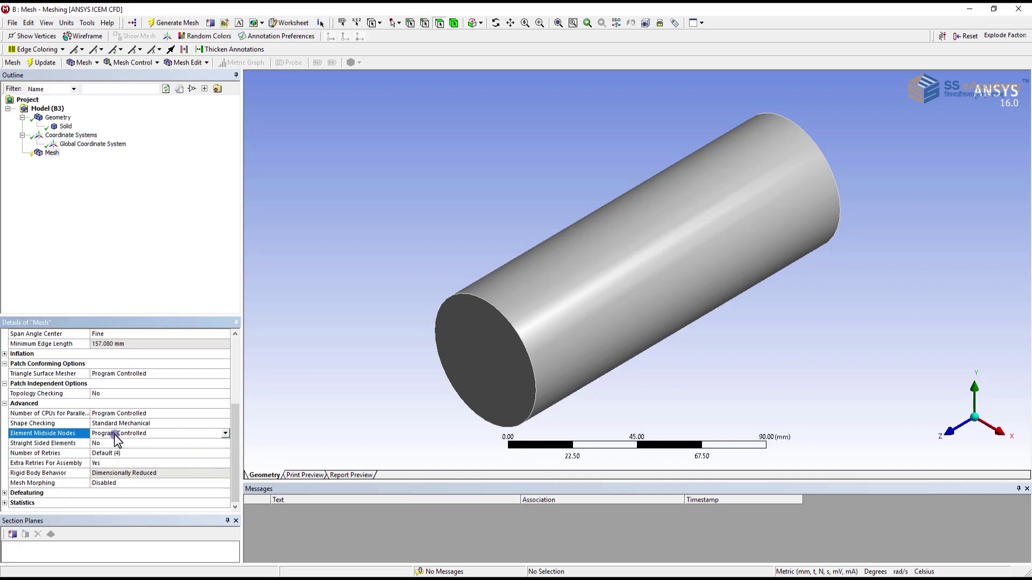
click(225, 434)
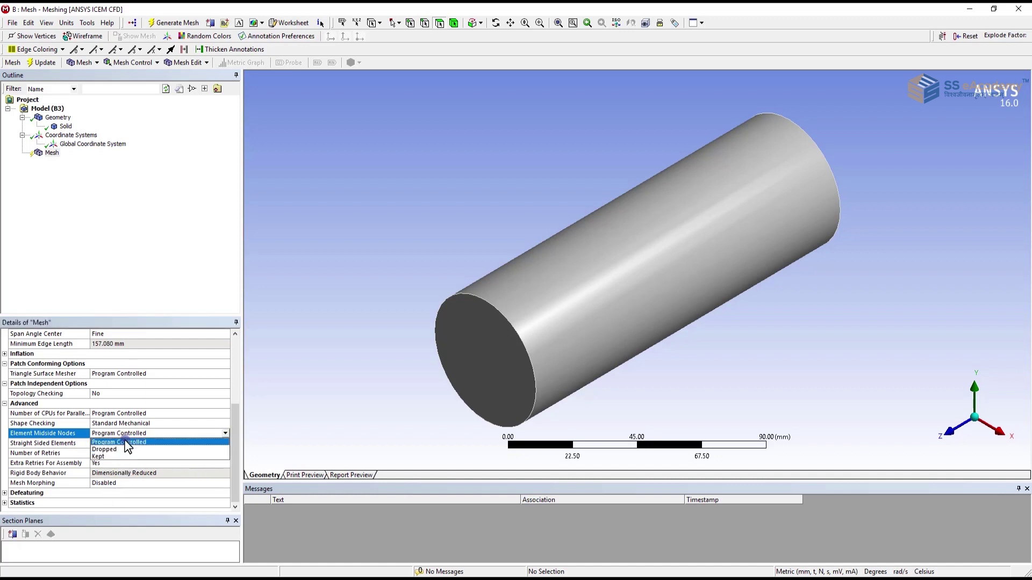
click(4, 504)
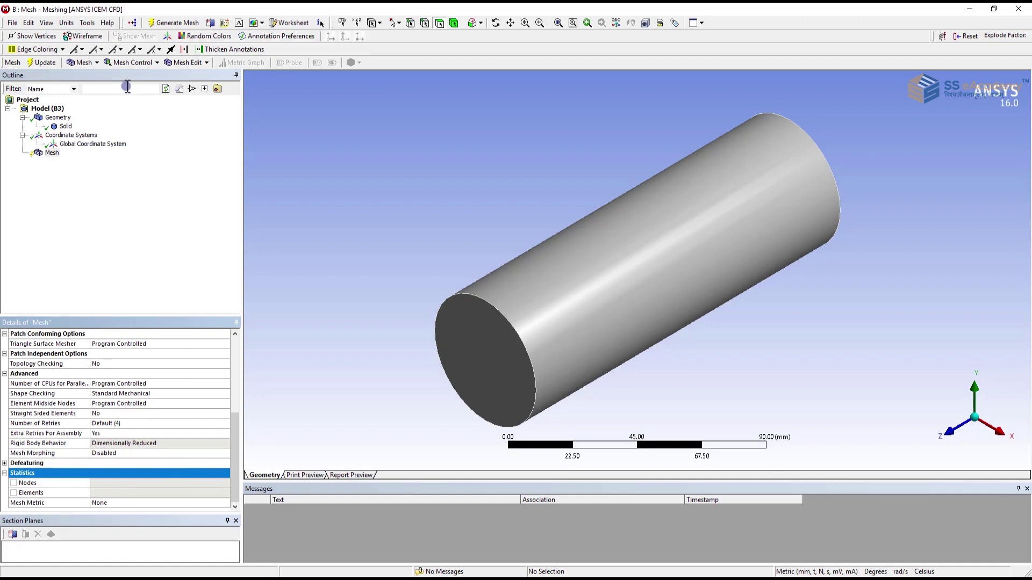
Insert a Method mesh control and scope it to the cylinder body, keeping Method Automatic
click(134, 64)
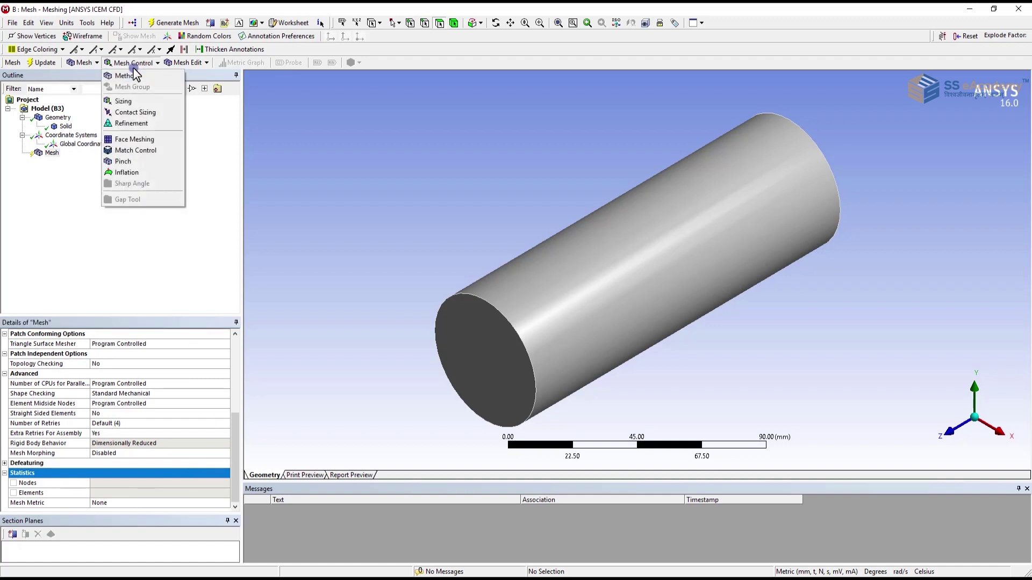
click(130, 75)
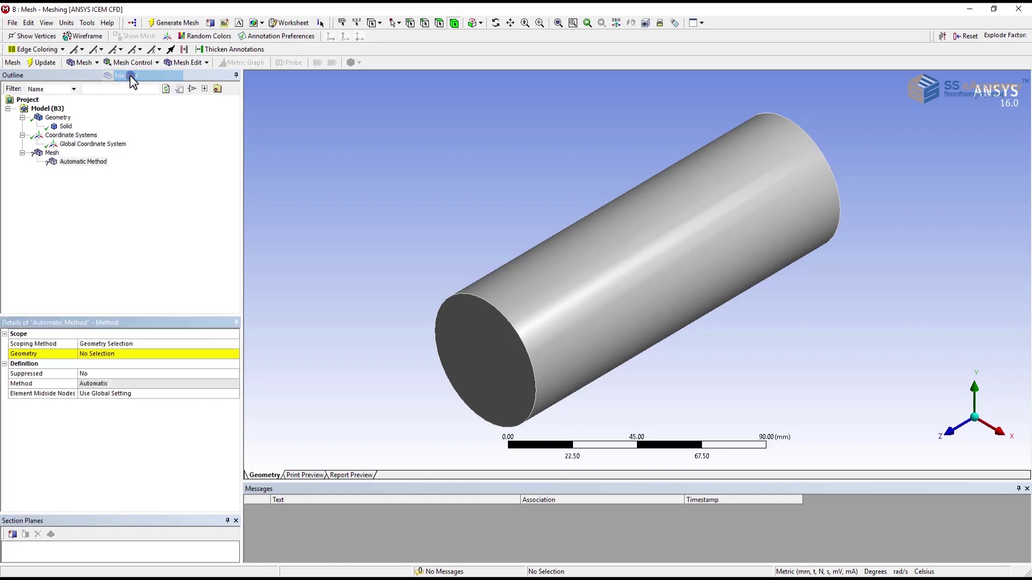
click(135, 383)
click(156, 387)
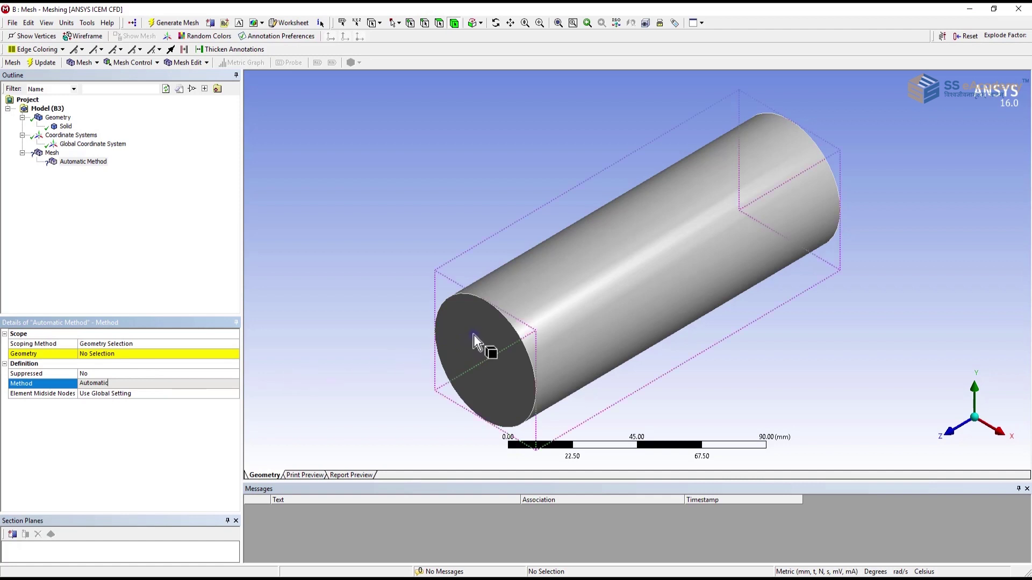
click(523, 333)
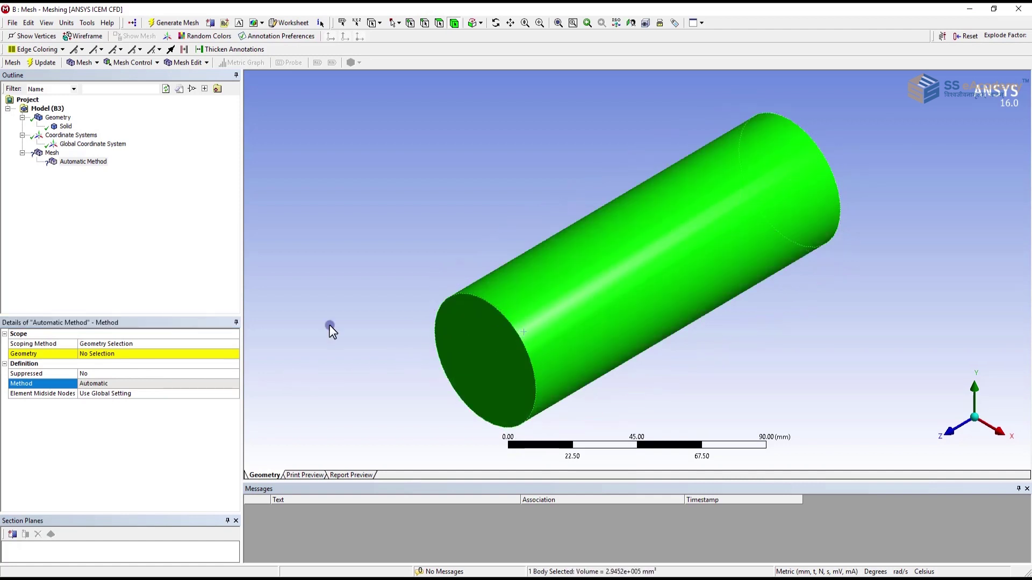
click(115, 354)
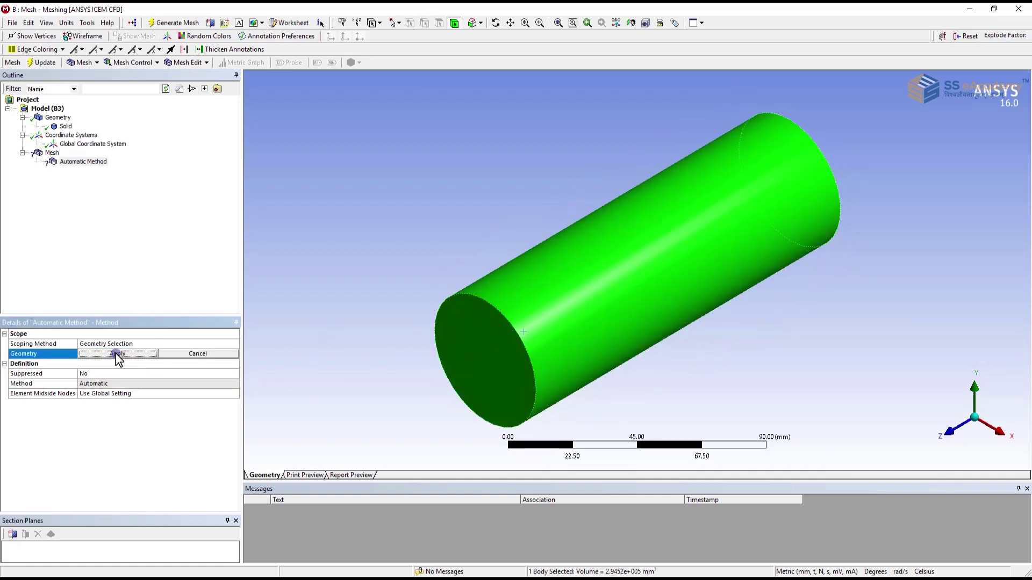
click(115, 354)
click(130, 383)
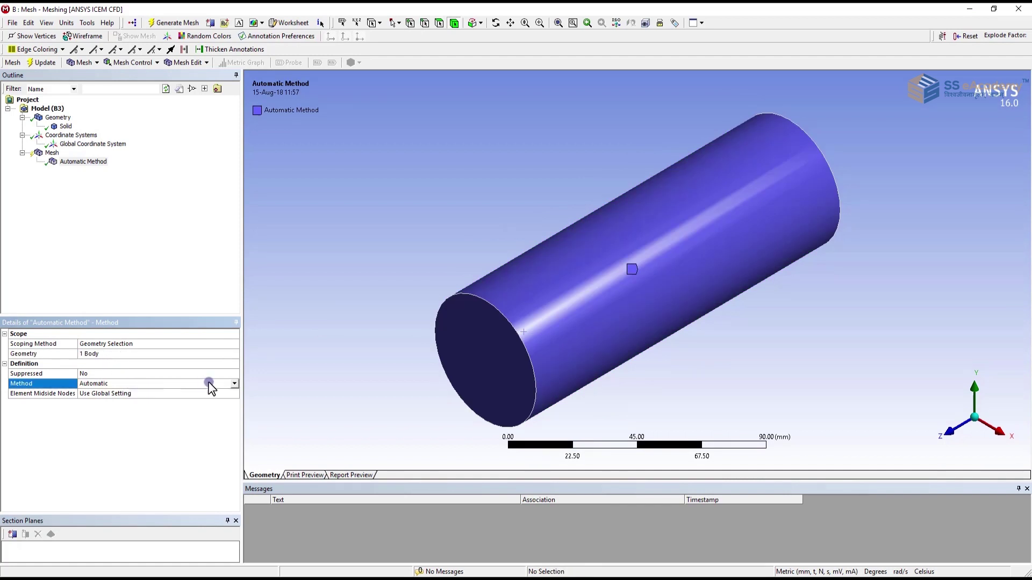
click(235, 384)
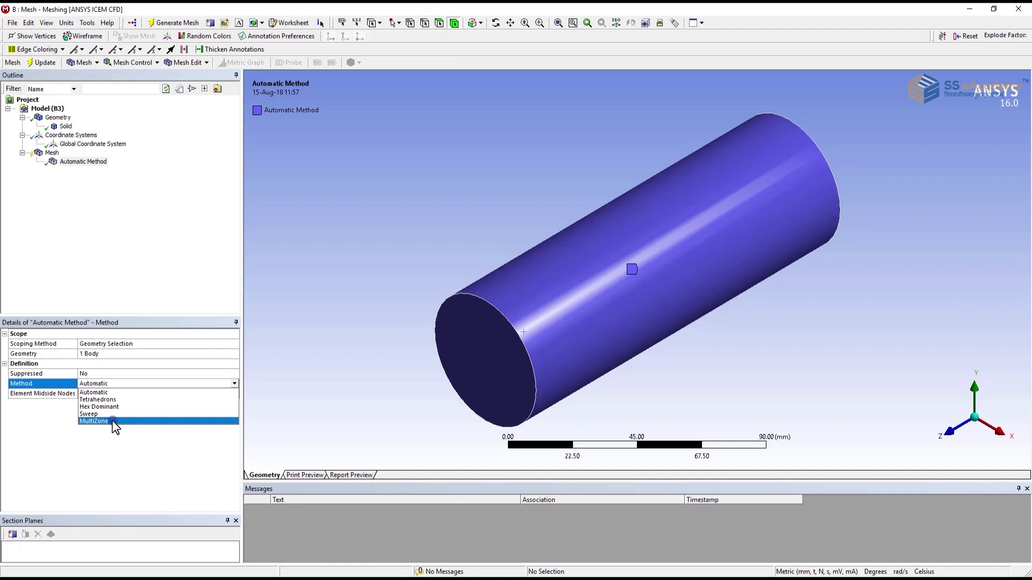
click(141, 475)
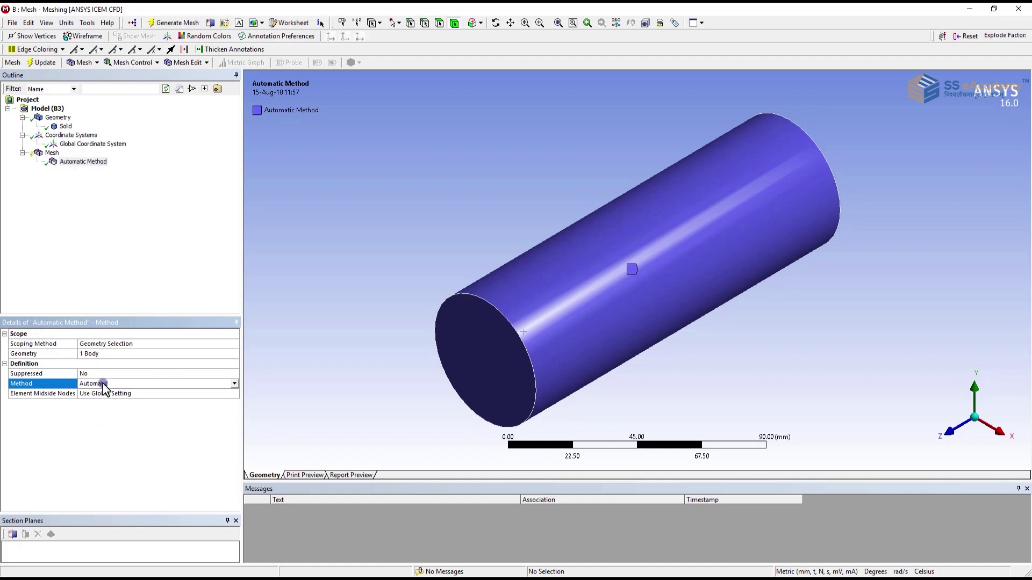
click(50, 185)
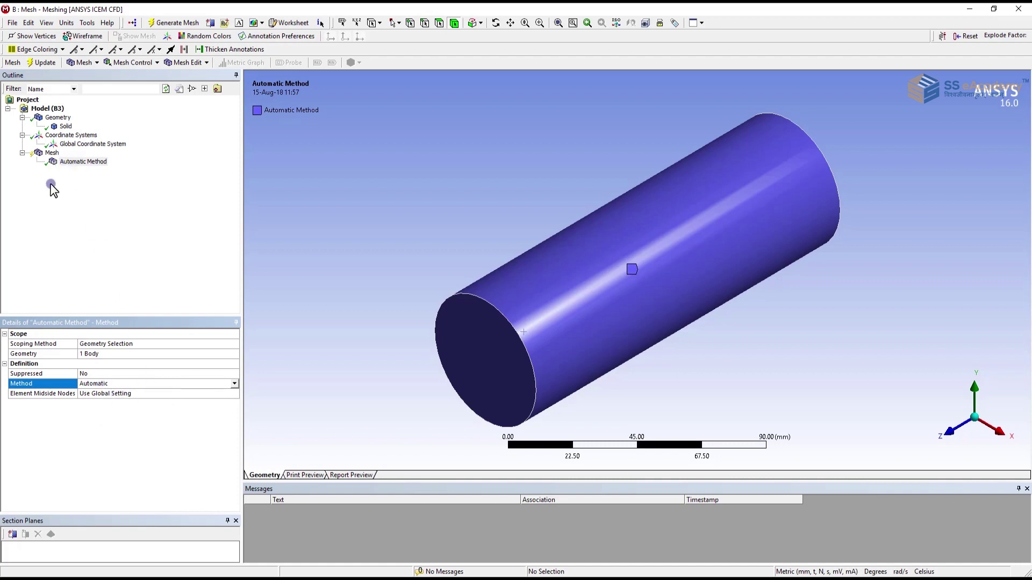
Check the 1.0 mm Mesh sizing and the Automatic Method settings for the cylinder body
click(52, 153)
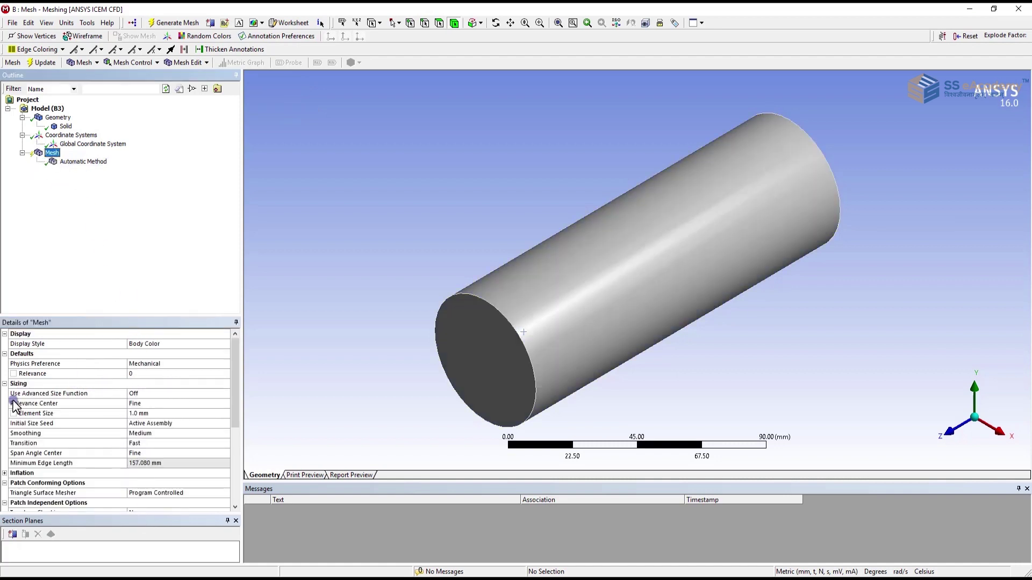
scroll(58, 425, down, 5)
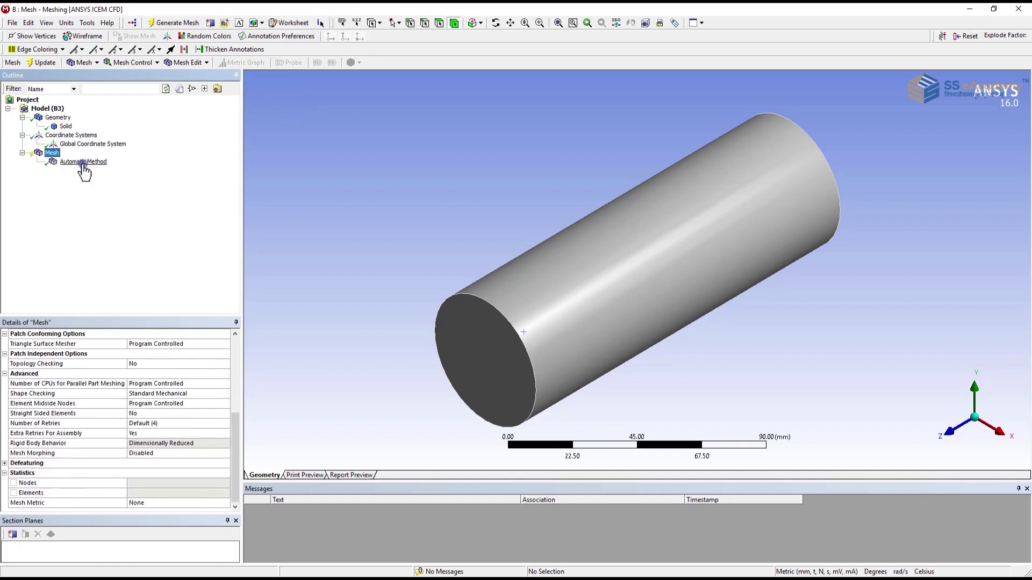
click(482, 327)
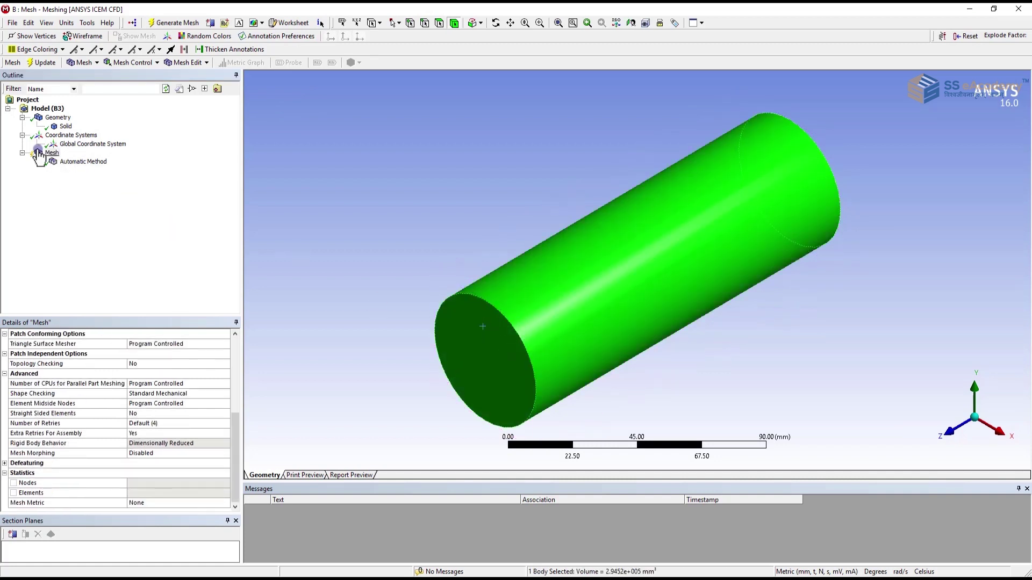
click(79, 157)
click(70, 162)
Generate the 1.0 mm mesh on the cylinder from the Mesh node
click(51, 154)
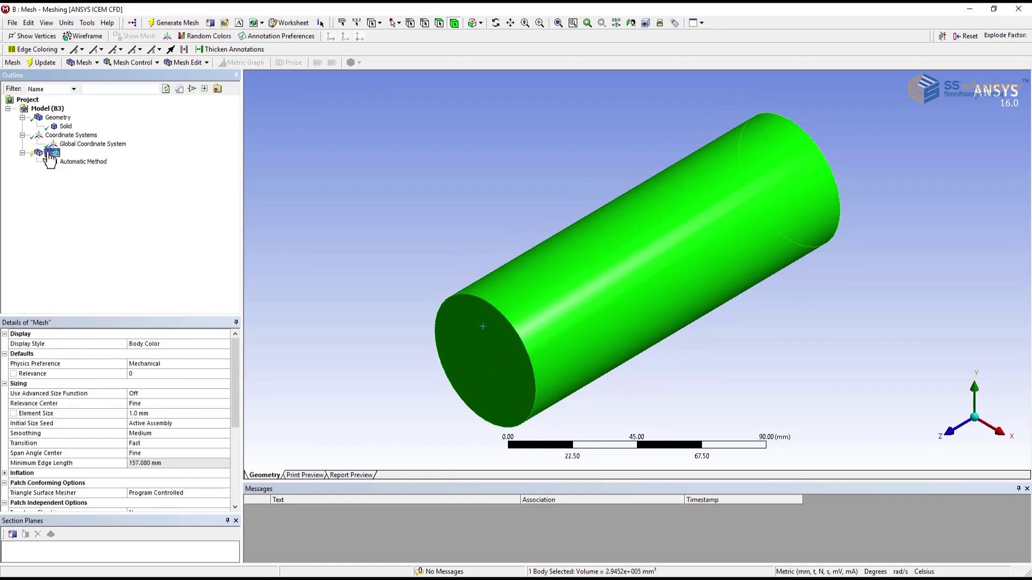
right_click(49, 156)
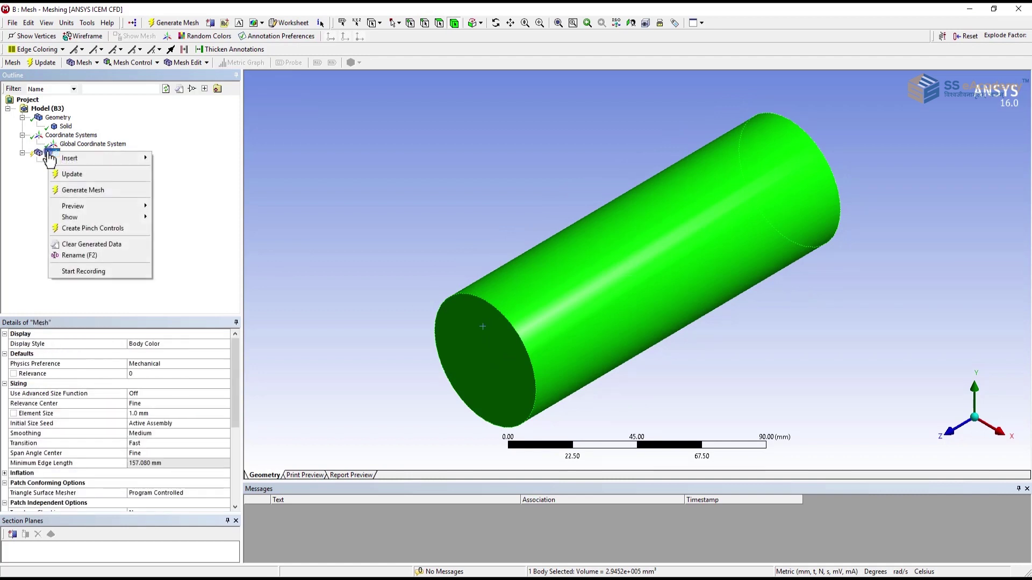
click(80, 191)
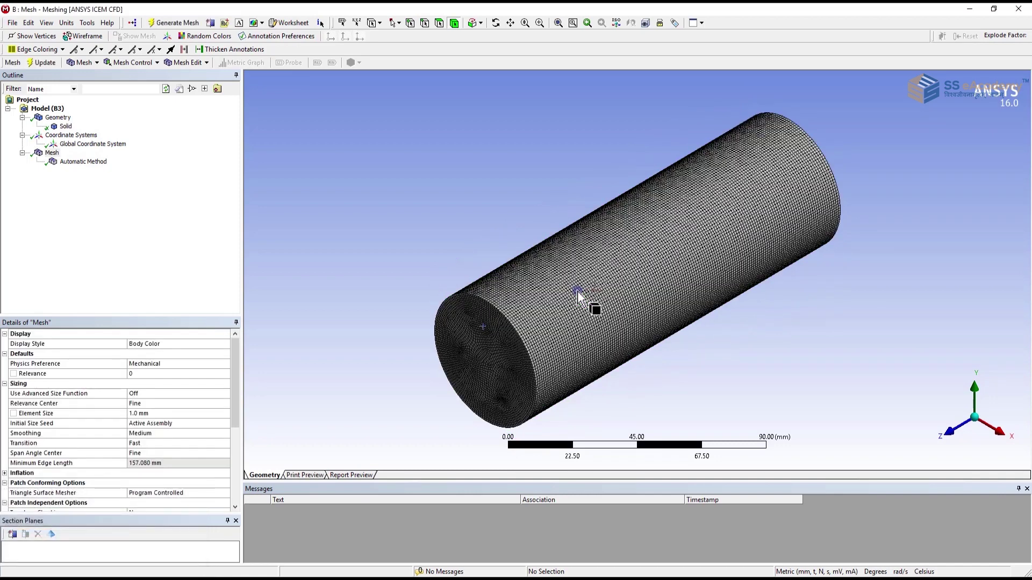
scroll(571, 268, up, 5)
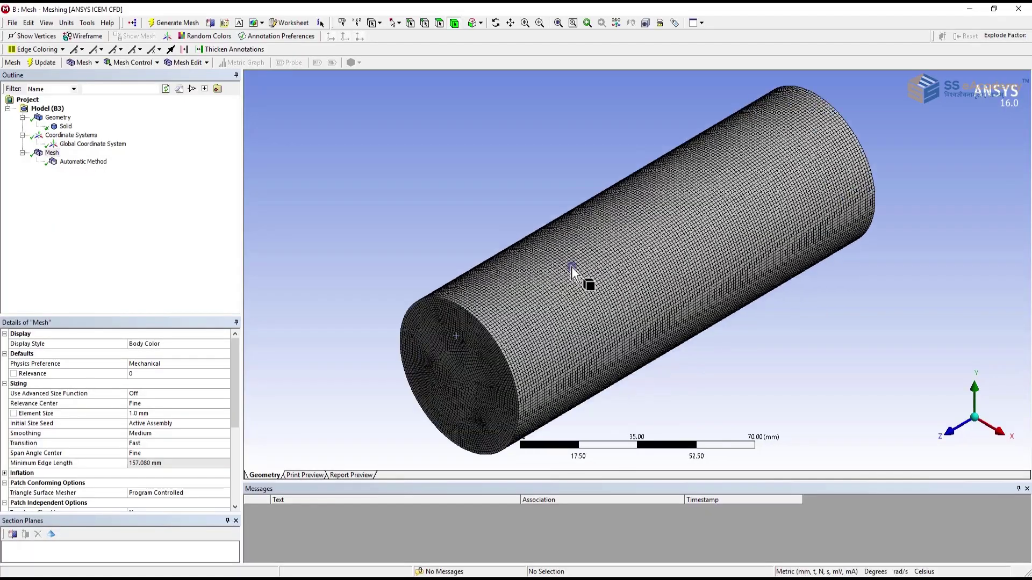
scroll(571, 268, up, 2)
middle_drag(571, 267, 618, 305)
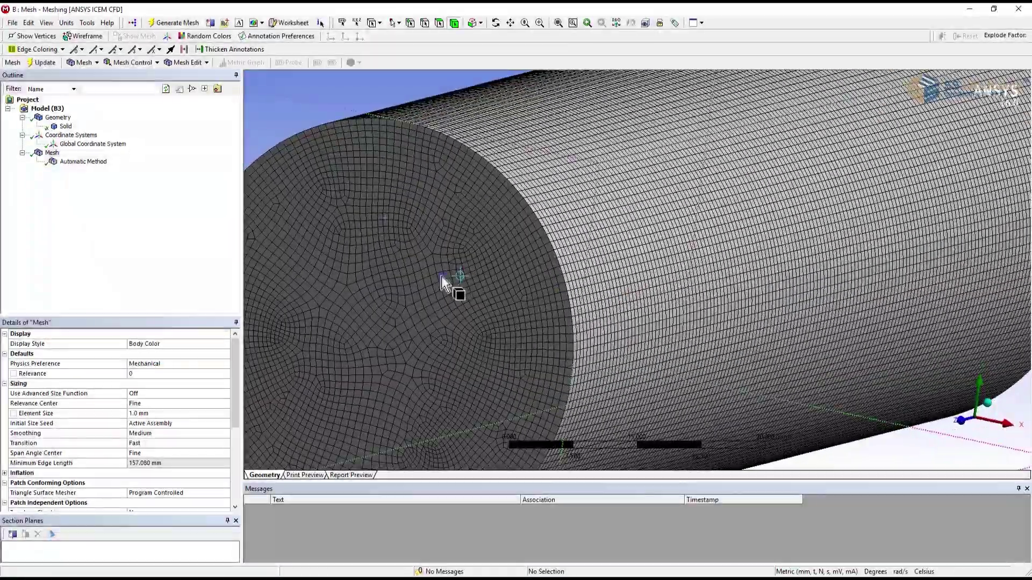
scroll(440, 279, up, 3)
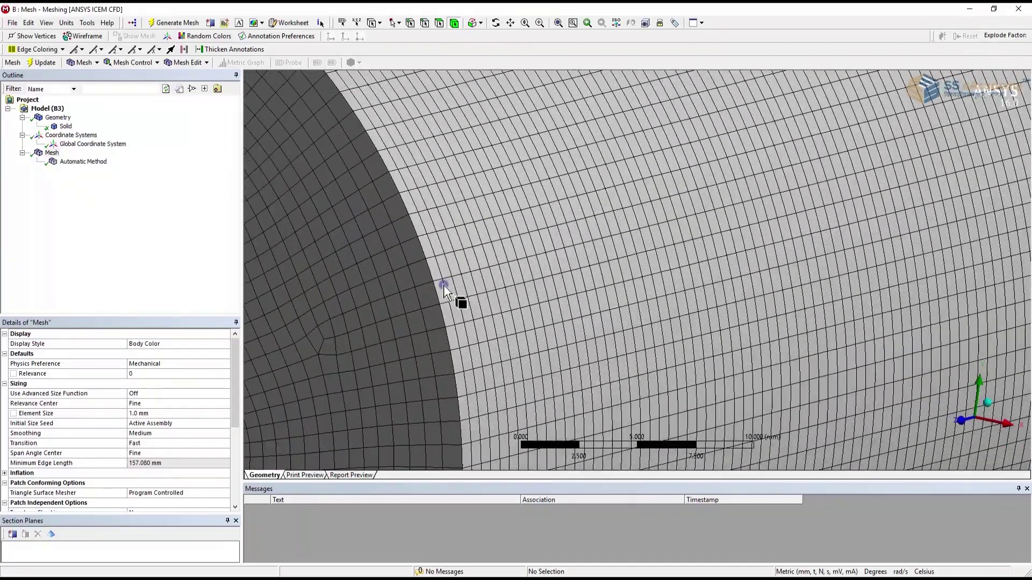
scroll(443, 289, up, 2)
scroll(443, 289, down, 5)
key(F7)
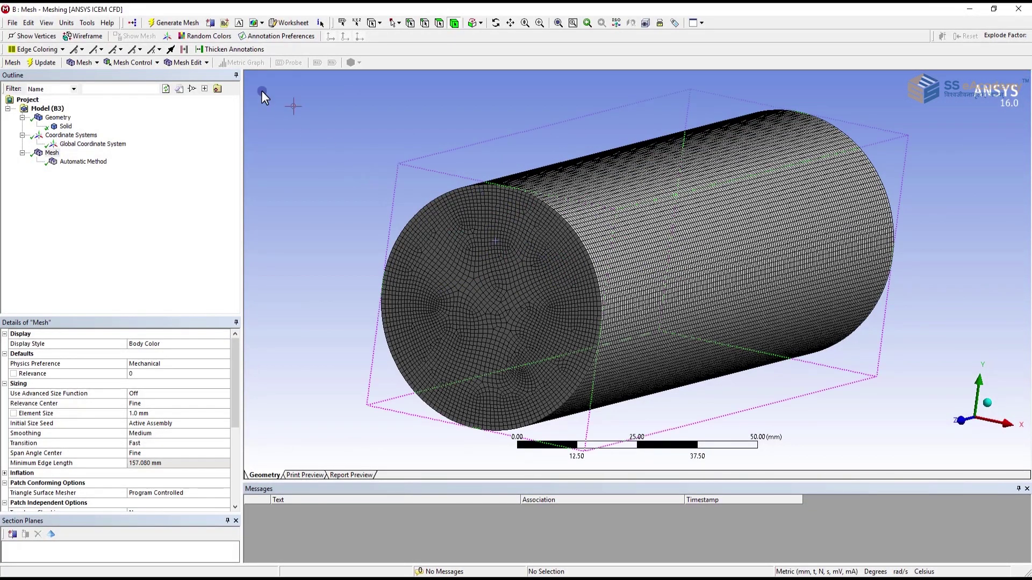
Slice the meshed cylinder with a new section plane and rotate to view the cut
click(209, 23)
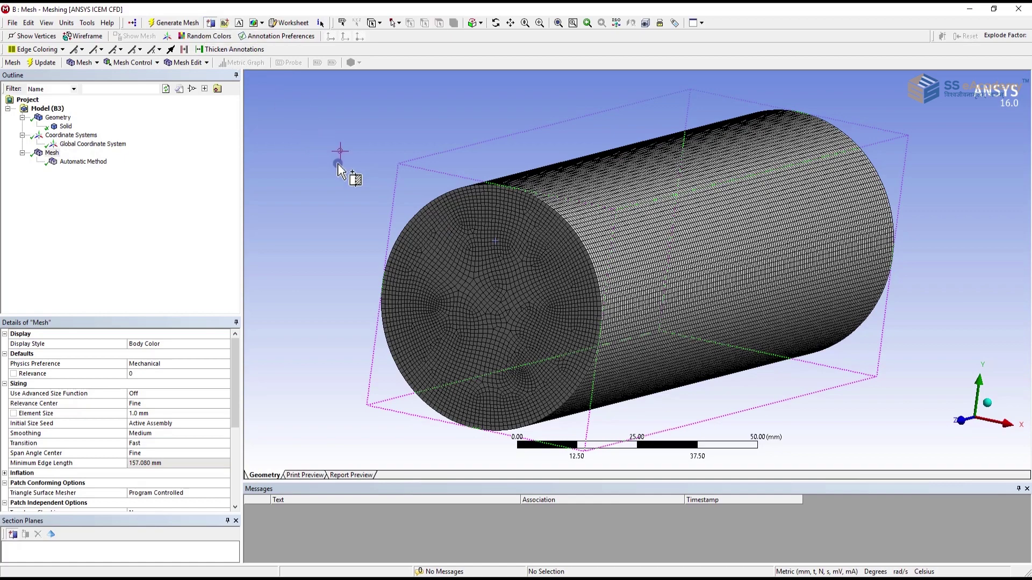
drag(369, 189, 636, 398)
middle_drag(620, 343, 376, 374)
scroll(375, 375, up, 5)
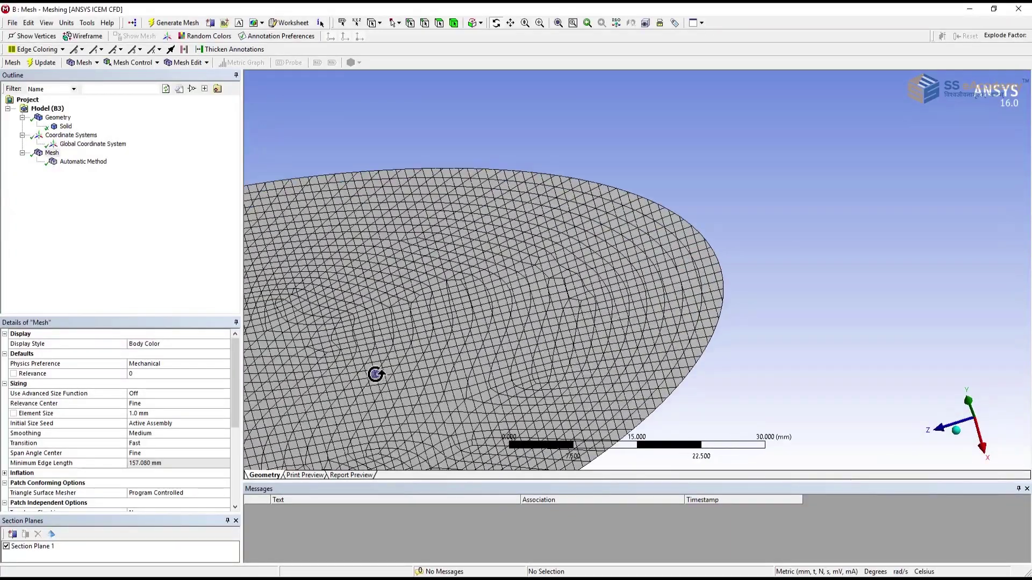
scroll(501, 362, up, 2)
scroll(501, 363, down, 10)
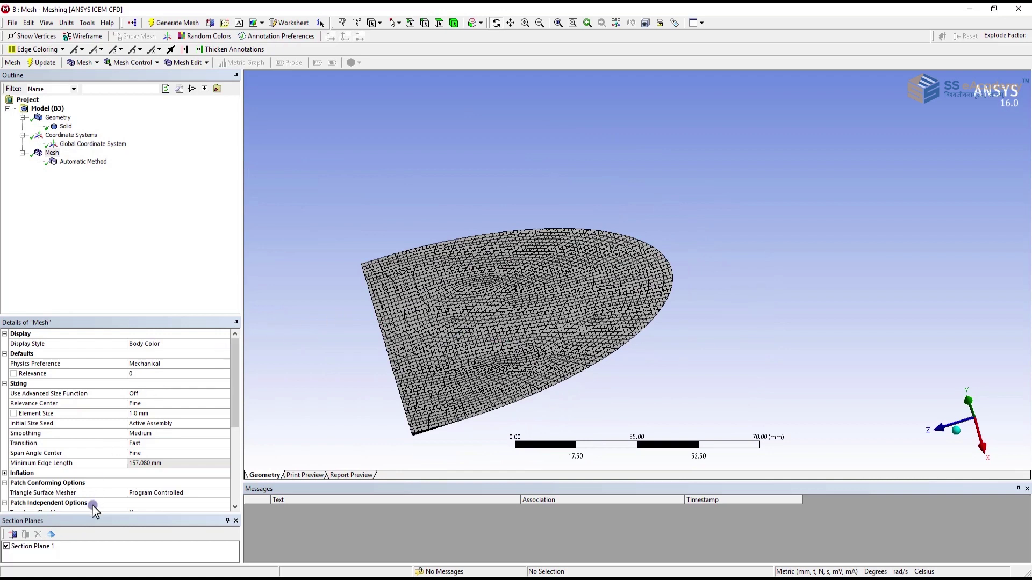
Show whole hex elements along the section cut and orbit to inspect them
click(52, 534)
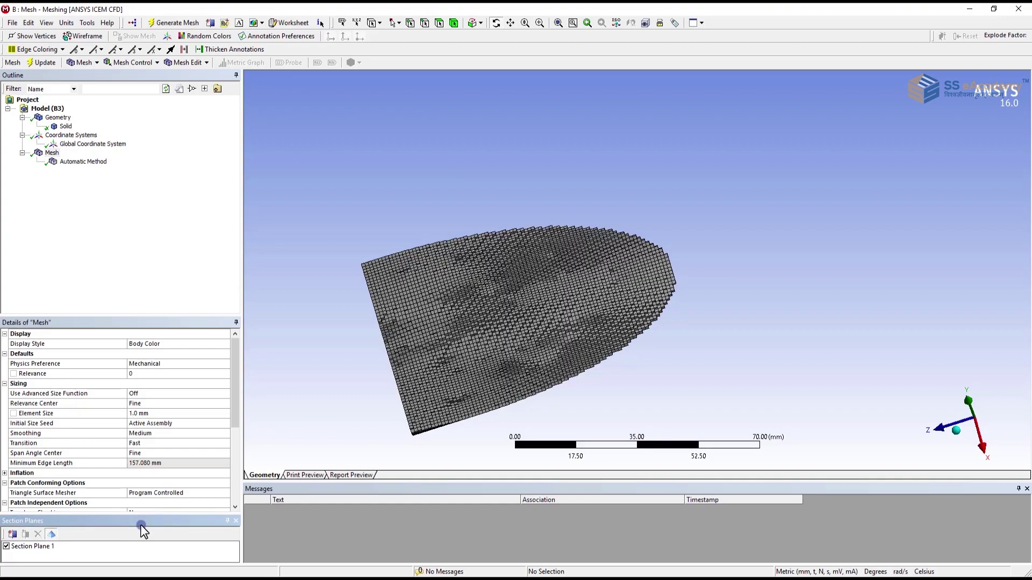
middle_drag(461, 378, 831, 250)
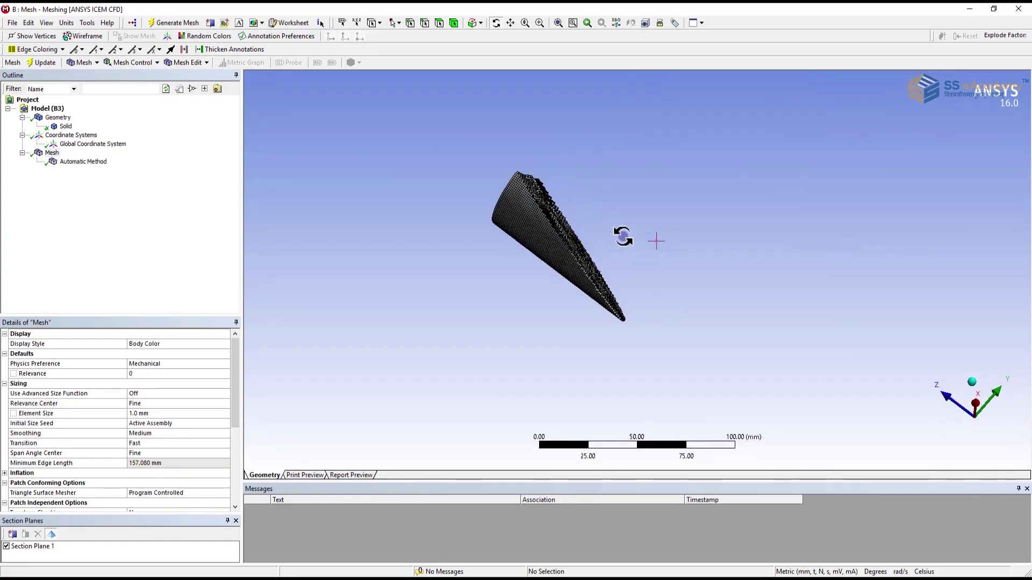
scroll(600, 239, up, 10)
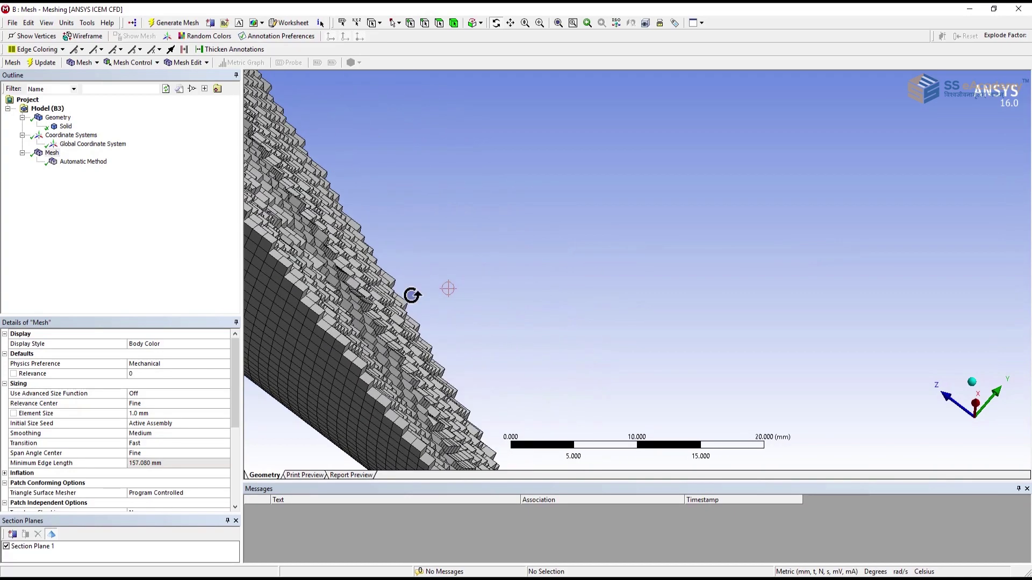
scroll(365, 315, up, 4)
scroll(350, 320, down, 4)
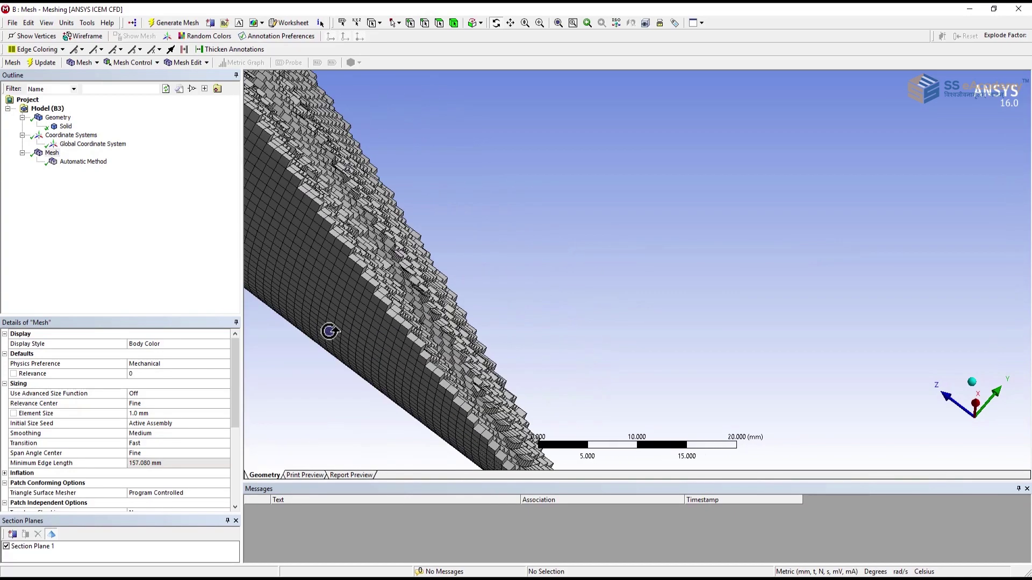
middle_drag(392, 340, 409, 376)
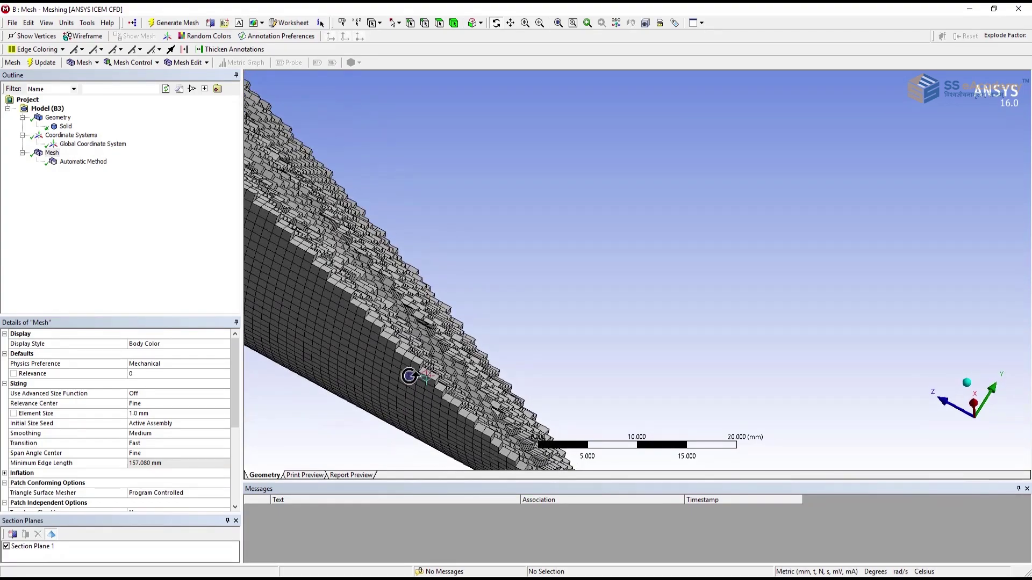
Switch off Section Plane 1 to show the full uncut mesh, then save the project
click(6, 547)
scroll(548, 361, down, 5)
scroll(548, 359, down, 3)
middle_drag(661, 294, 739, 273)
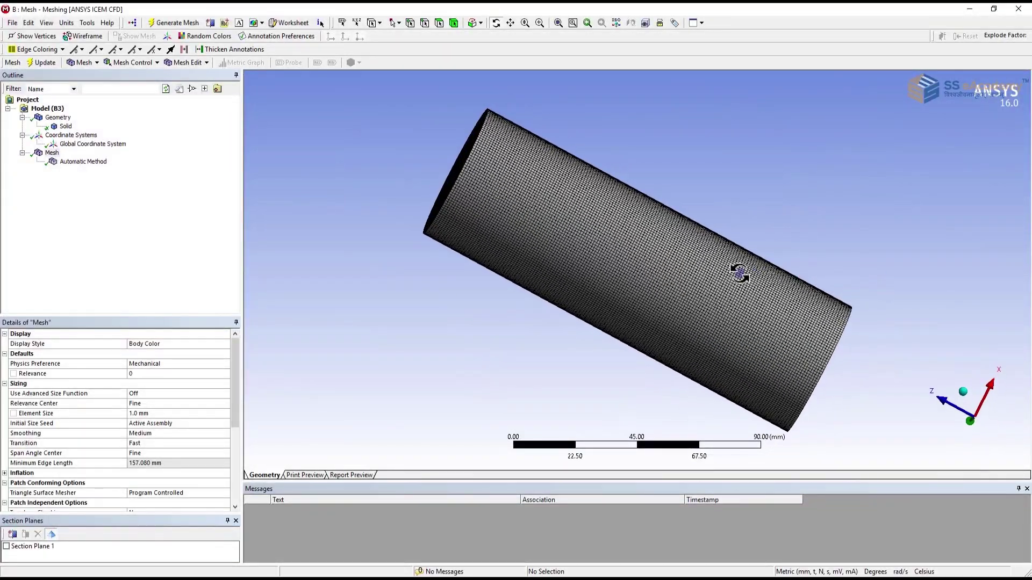
click(11, 23)
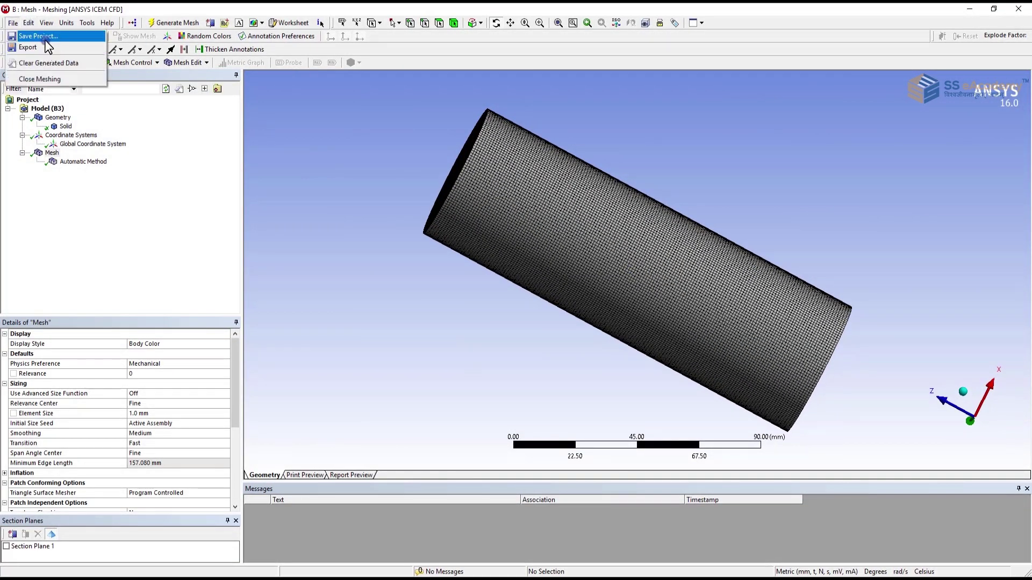
click(43, 37)
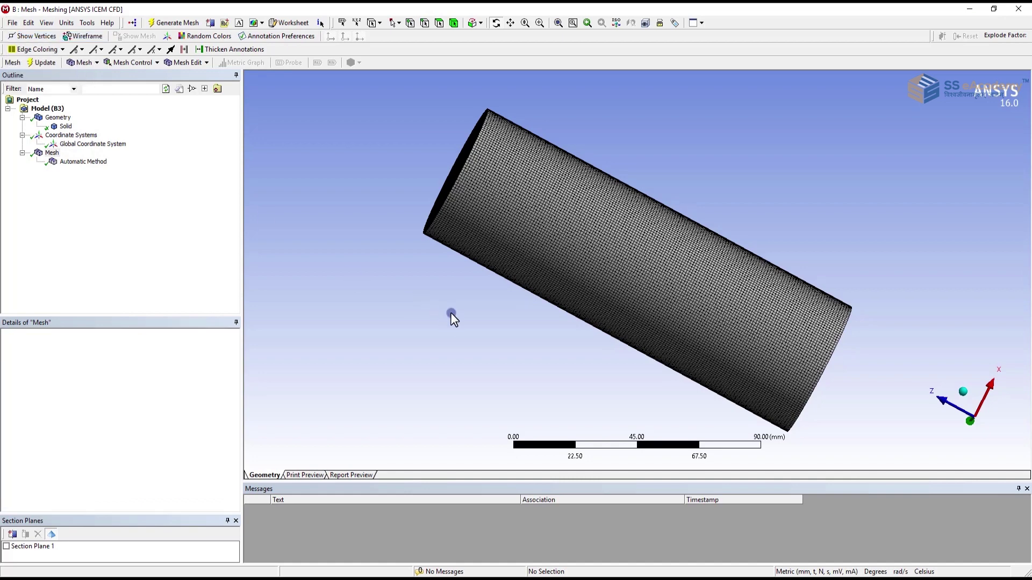